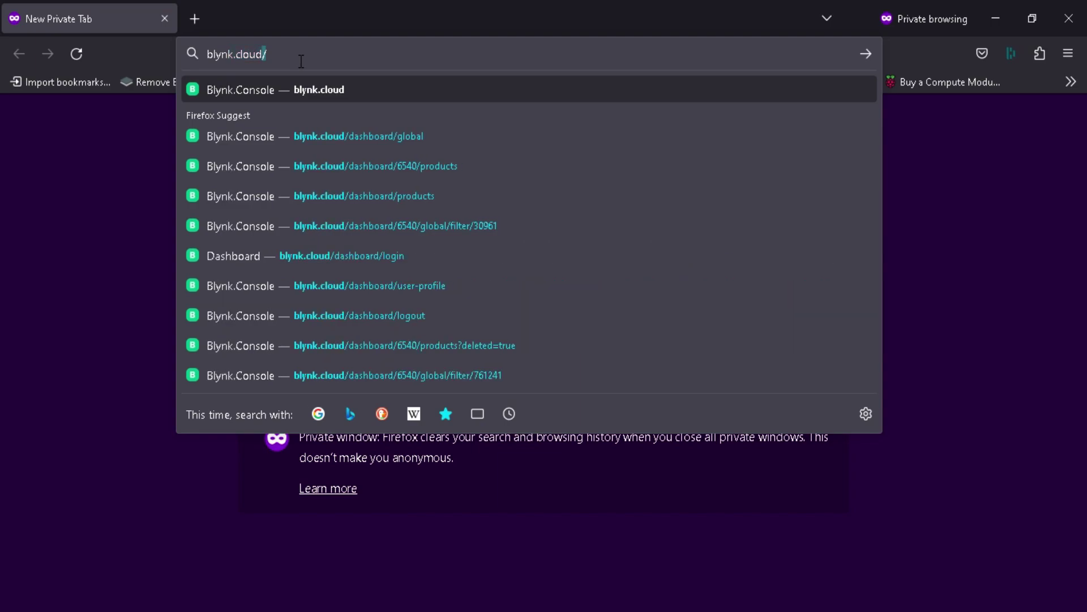
Log in to the Blynk console at blynk.cloud and open its templates list.
{"action": "key", "text": "Return"}
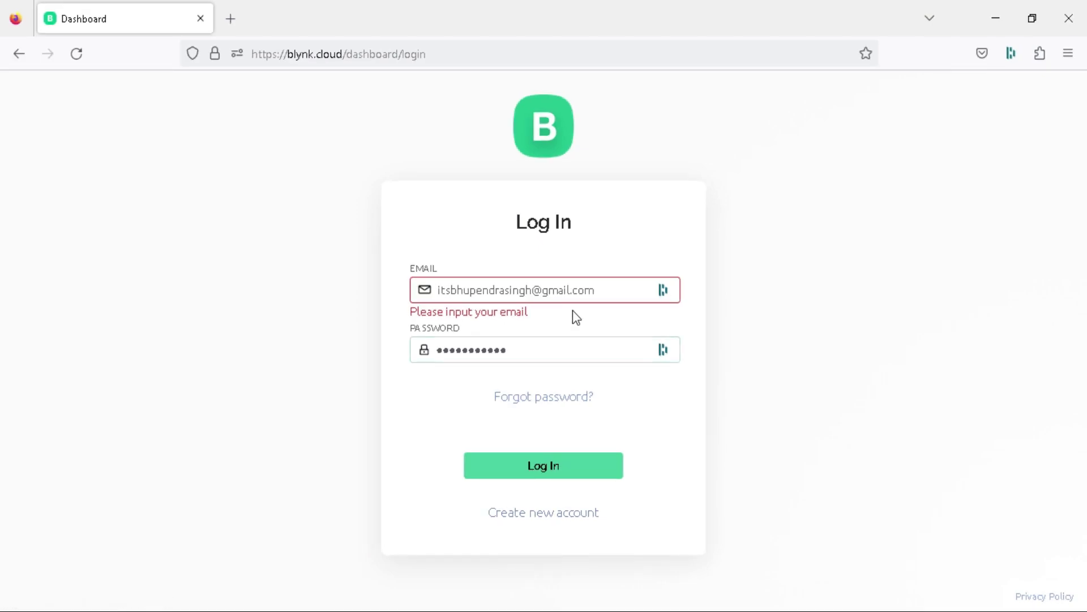
{"action": "left_click", "coordinate": [550, 464]}
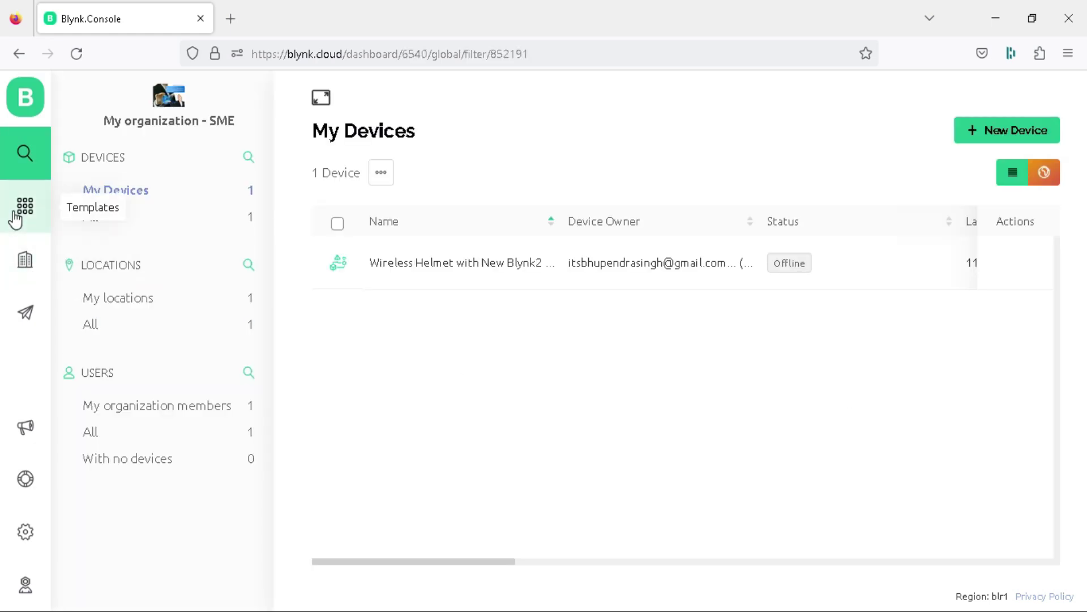
{"action": "left_click", "coordinate": [15, 219]}
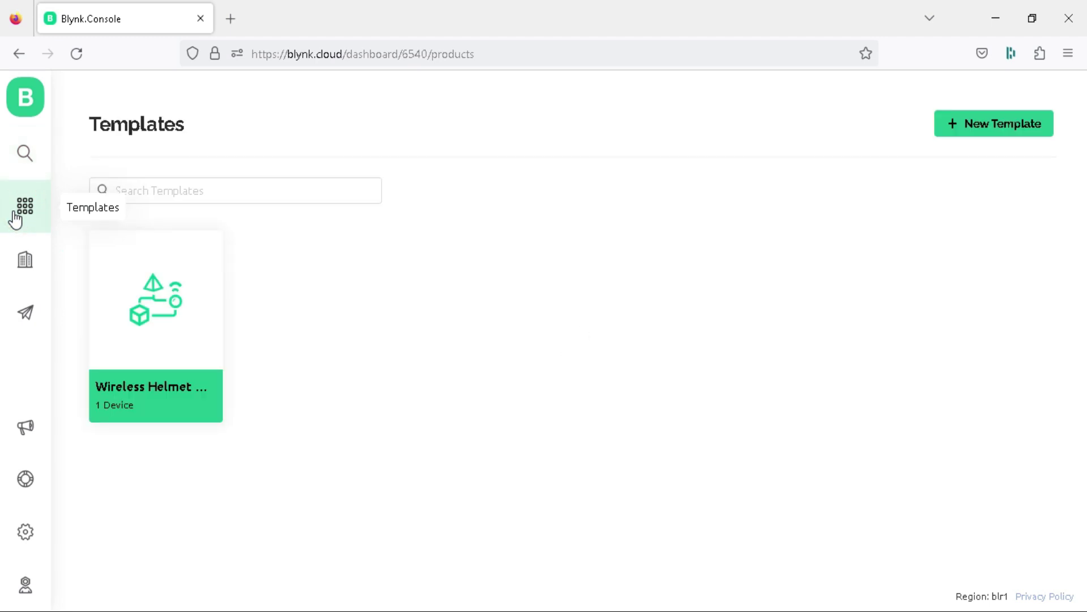
Create a template named Soil Moisture Monitoring with ESP8266 hardware and the description "IoT Monitored Plant".
{"action": "left_click", "coordinate": [987, 126]}
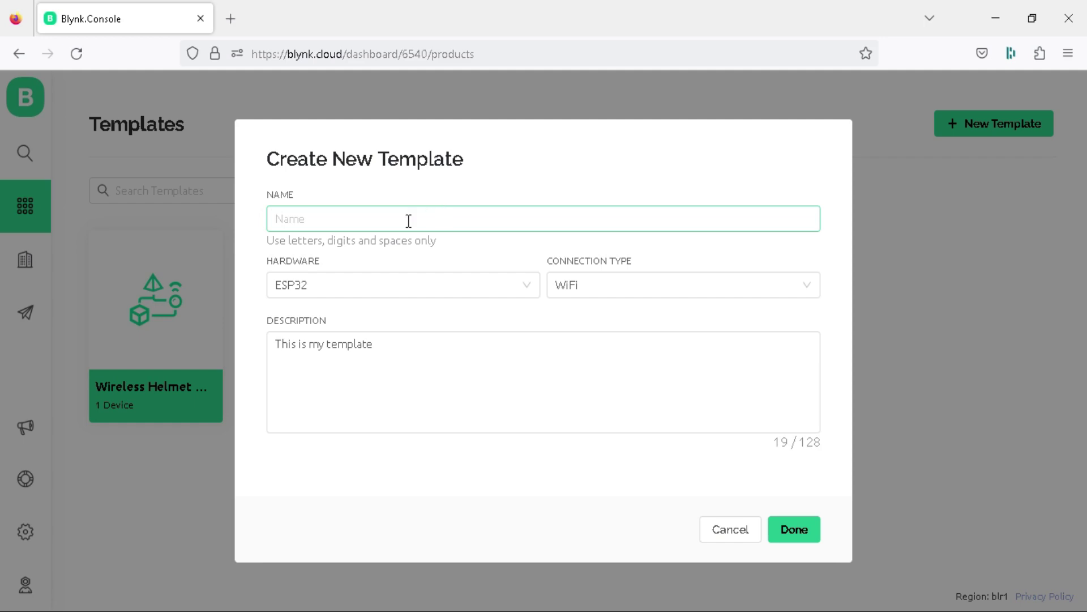
{"action": "type", "text": "Soil Moisture Moi"}
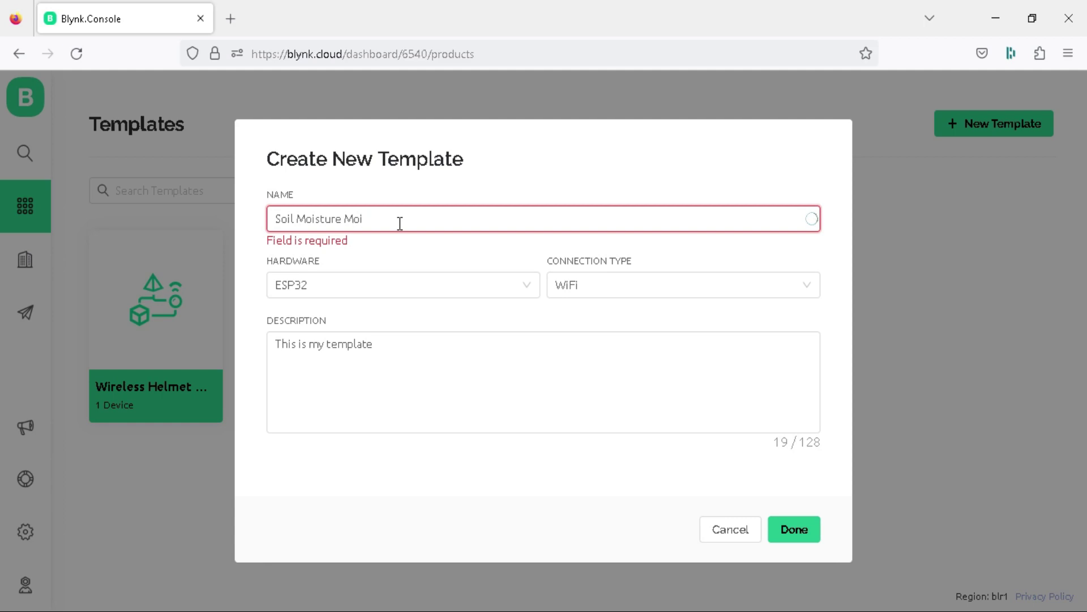
{"action": "left_click", "coordinate": [484, 286]}
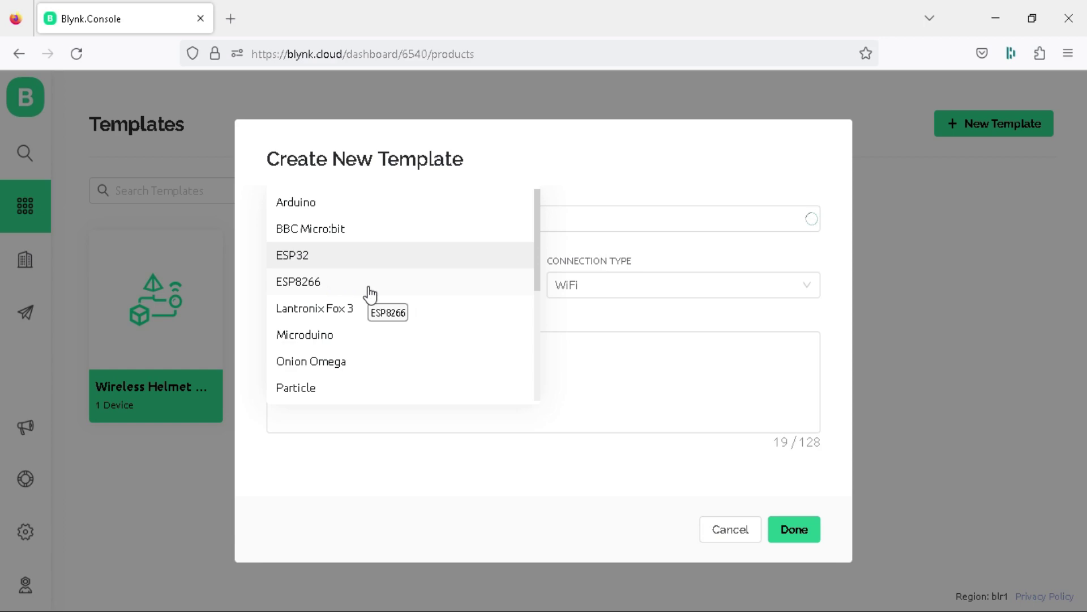
{"action": "left_click", "coordinate": [369, 286]}
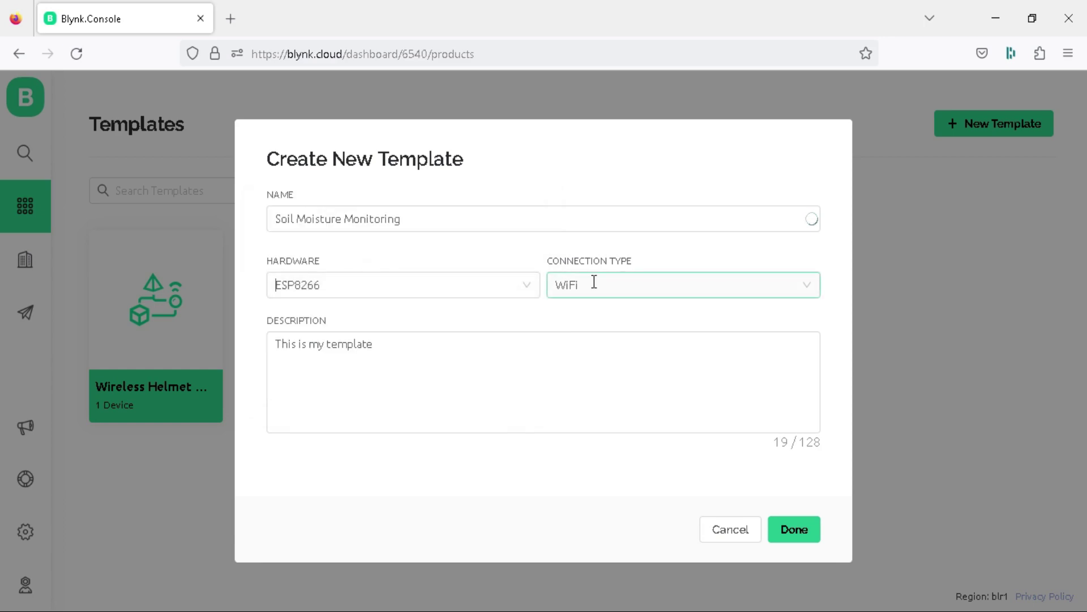
{"action": "left_click_drag", "start_coordinate": [376, 344], "coordinate": [280, 353]}
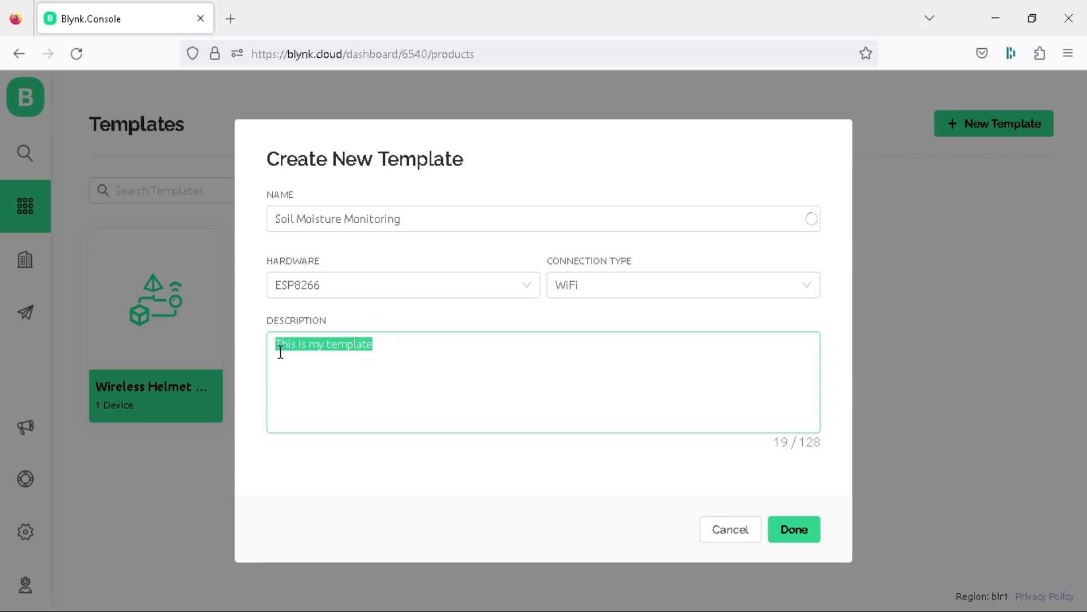
{"action": "type", "text": "IoT Monitored Plant"}
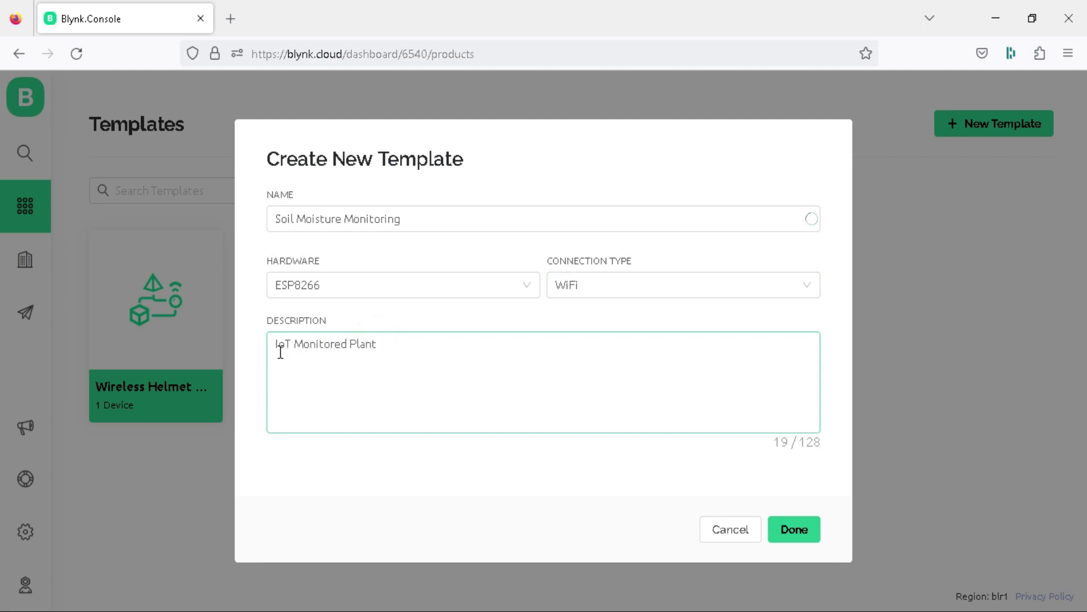
{"action": "left_click", "coordinate": [797, 535]}
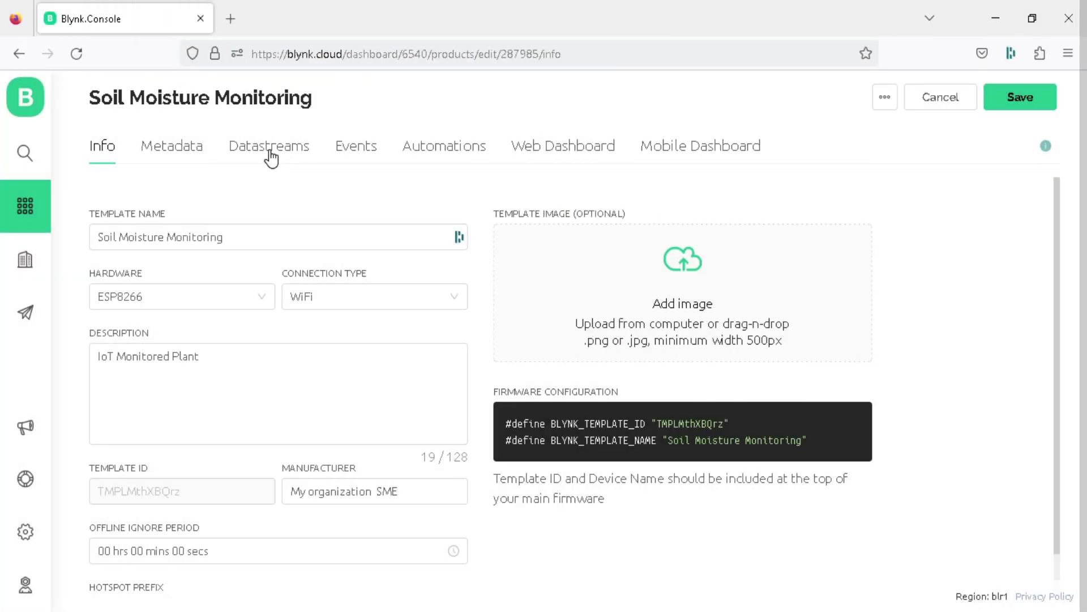
Create a virtual pin datastream named Soil Level on V0 for the template, with Percentage units and a maximum of 100.
{"action": "left_click", "coordinate": [270, 152]}
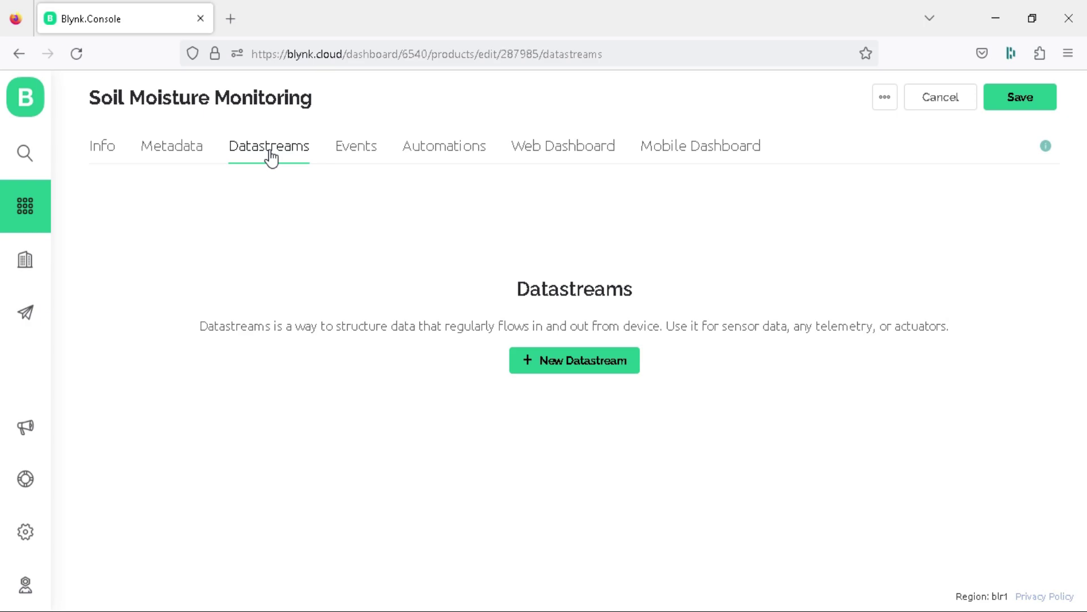
{"action": "left_click", "coordinate": [577, 368]}
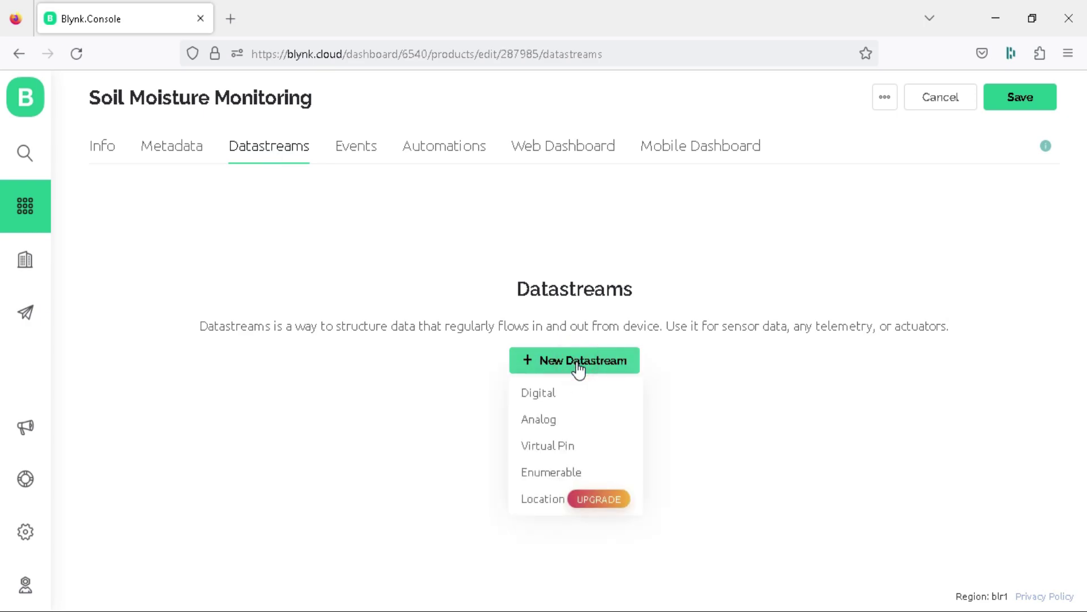
{"action": "left_click", "coordinate": [555, 446]}
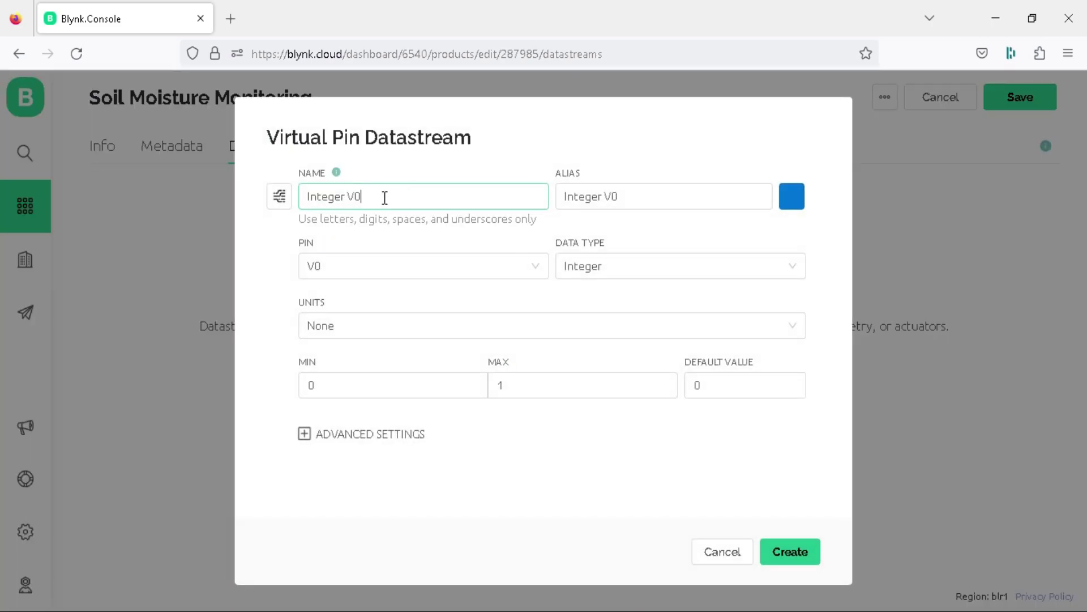
{"action": "left_click_drag", "start_coordinate": [384, 198], "coordinate": [309, 198]}
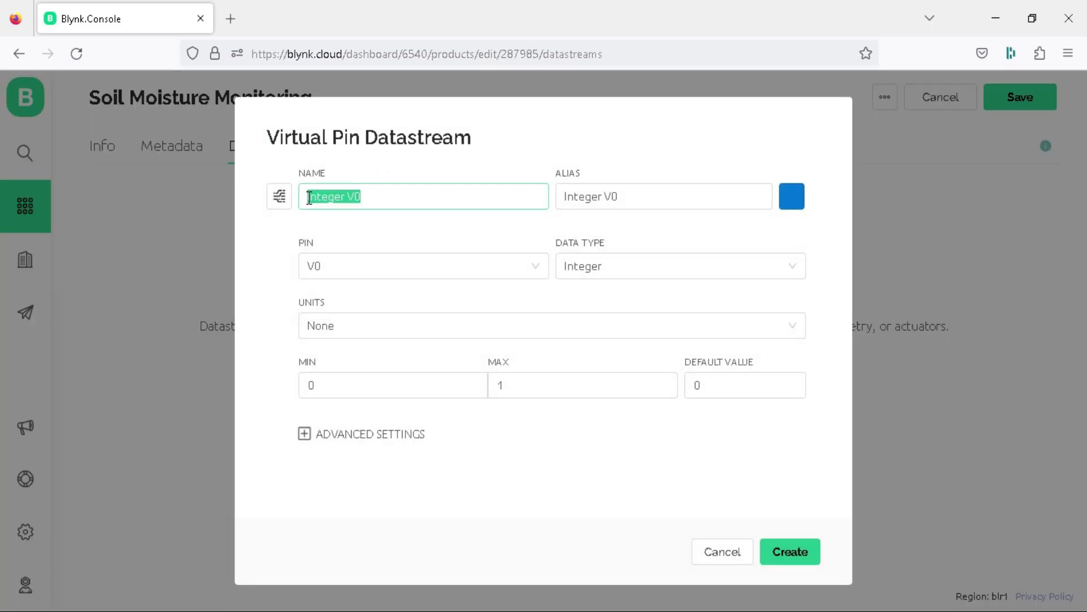
{"action": "type", "text": "Soil Level"}
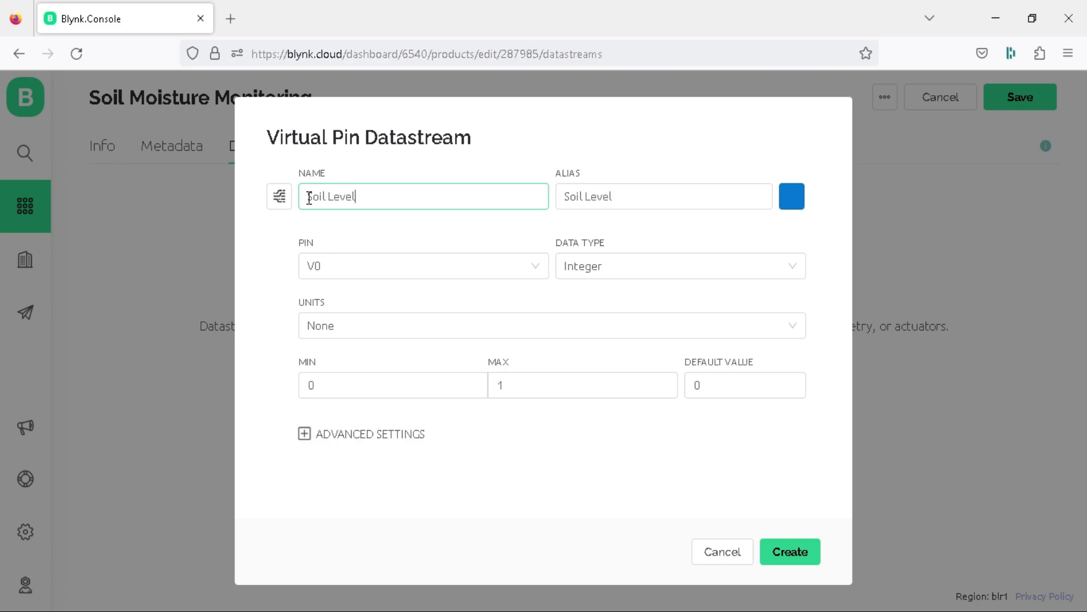
{"action": "left_click", "coordinate": [476, 321]}
{"action": "type", "text": "pe"}
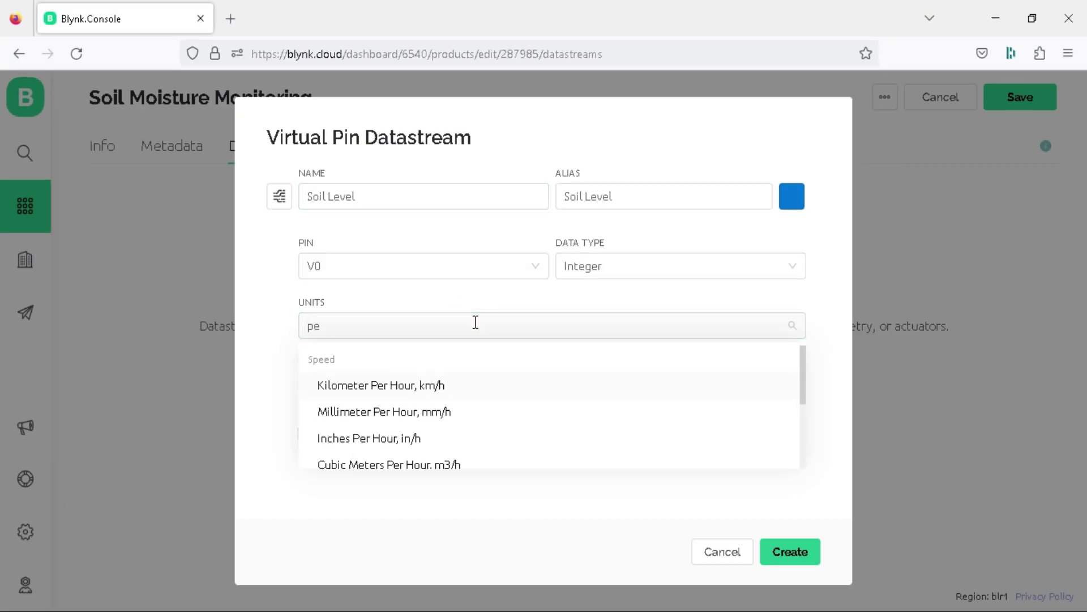
{"action": "type", "text": "rcen"}
{"action": "left_click", "coordinate": [388, 386]}
{"action": "left_click", "coordinate": [515, 391]}
{"action": "type", "text": "00"}
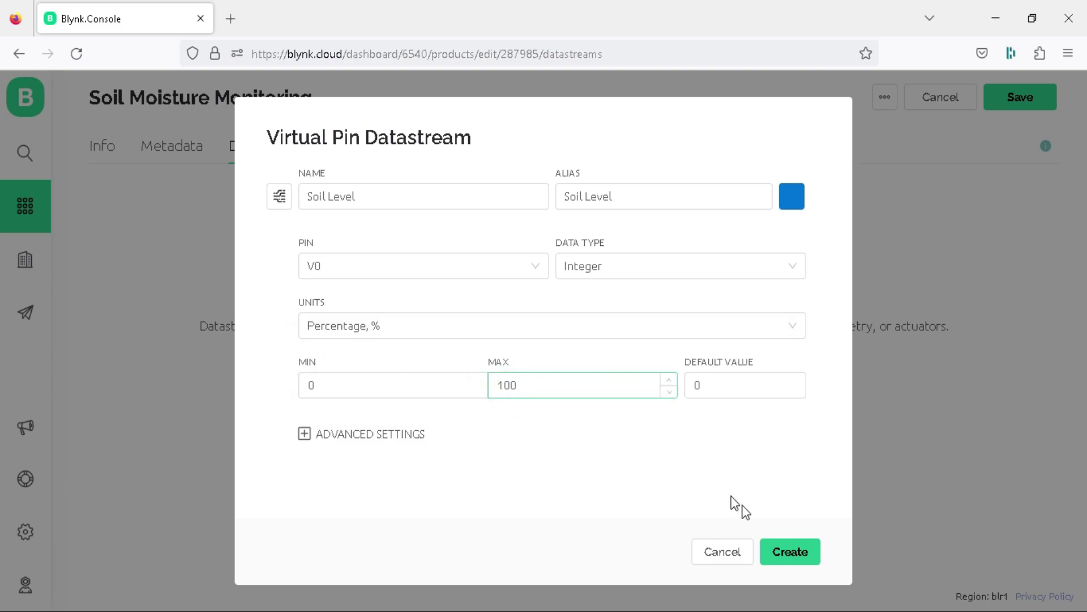
{"action": "left_click", "coordinate": [787, 567]}
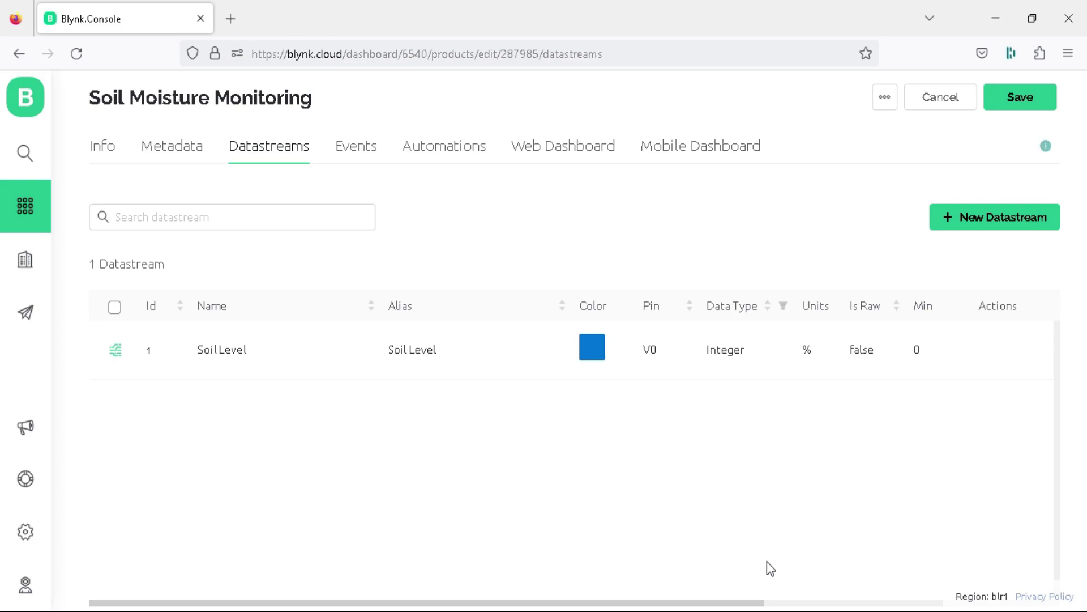
Create a second virtual pin datastream named Water Pump on V1 with the Integer data type.
{"action": "left_click", "coordinate": [1033, 230]}
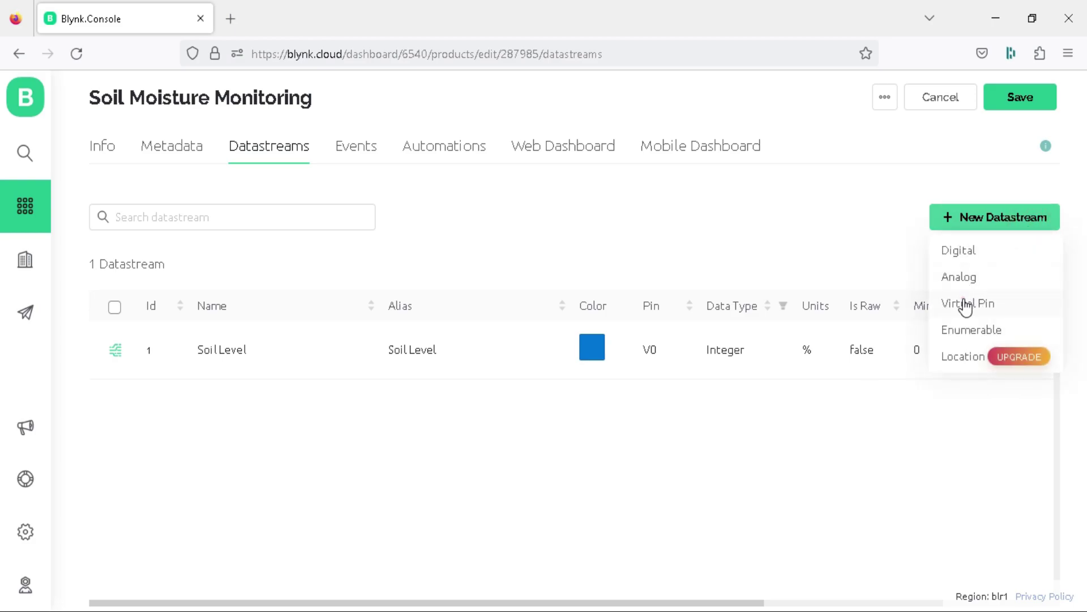
{"action": "left_click", "coordinate": [965, 306]}
{"action": "left_click_drag", "start_coordinate": [416, 205], "coordinate": [297, 197]}
{"action": "type", "text": "Water Pump"}
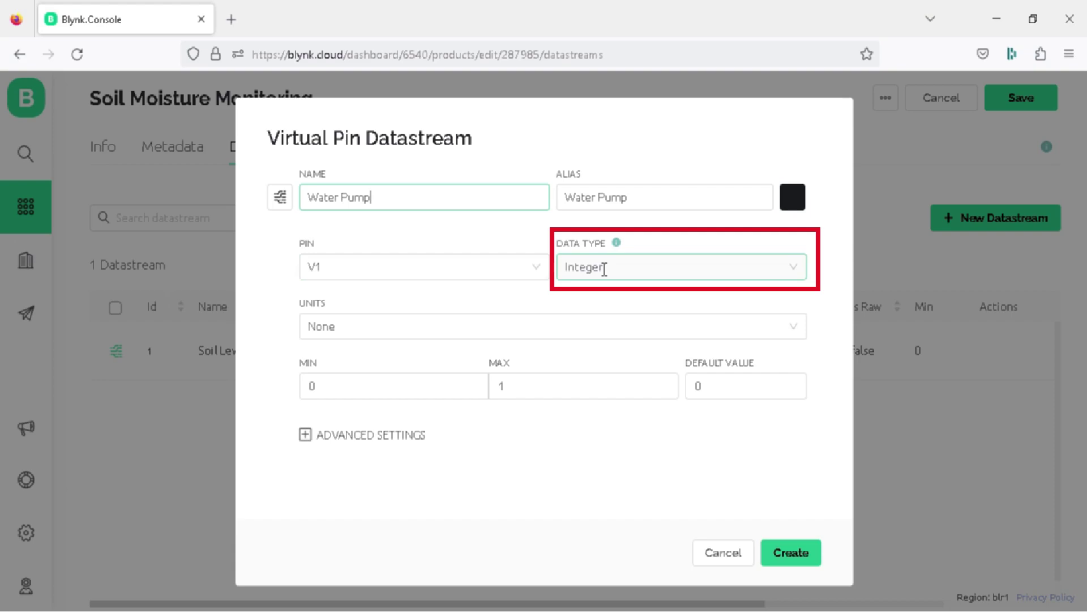
{"action": "left_click", "coordinate": [788, 554]}
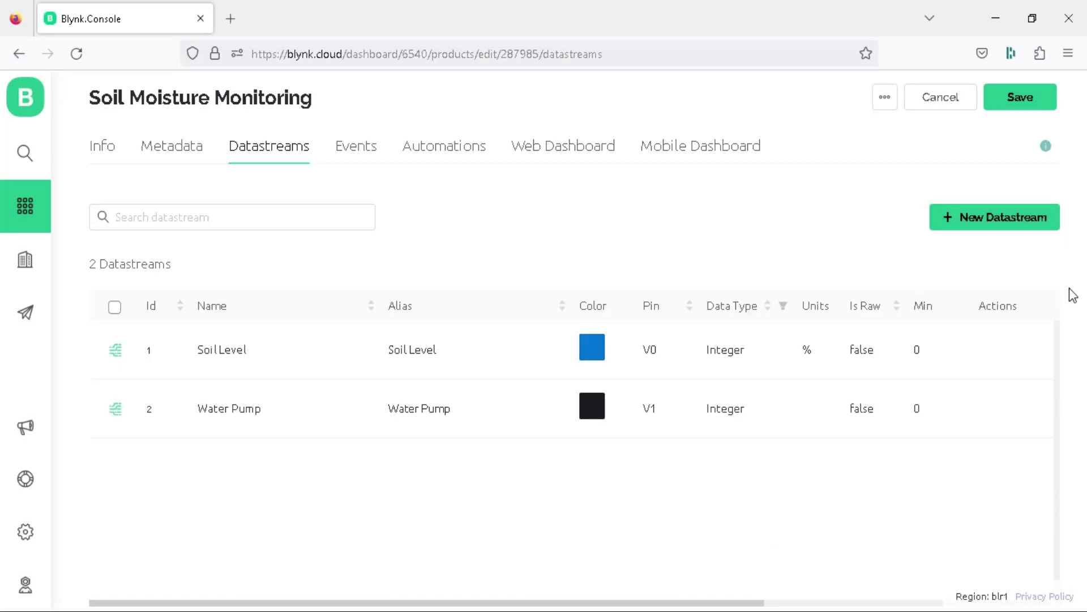
Create a third virtual pin datastream named LCD on V2 with the String data type.
{"action": "left_click", "coordinate": [1015, 223]}
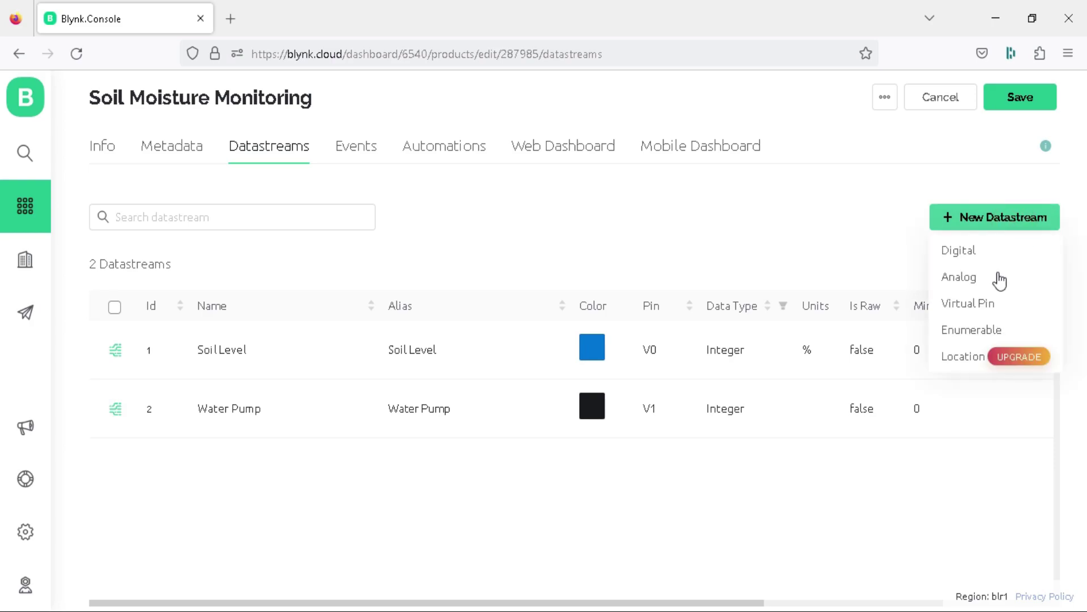
{"action": "left_click", "coordinate": [980, 309]}
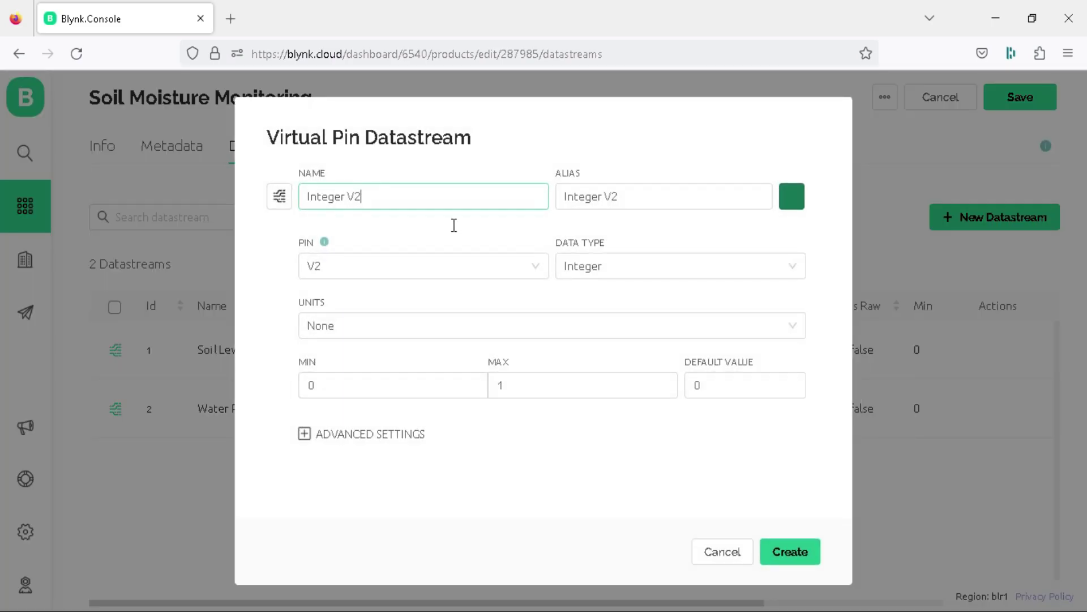
{"action": "triple_click", "coordinate": [405, 202]}
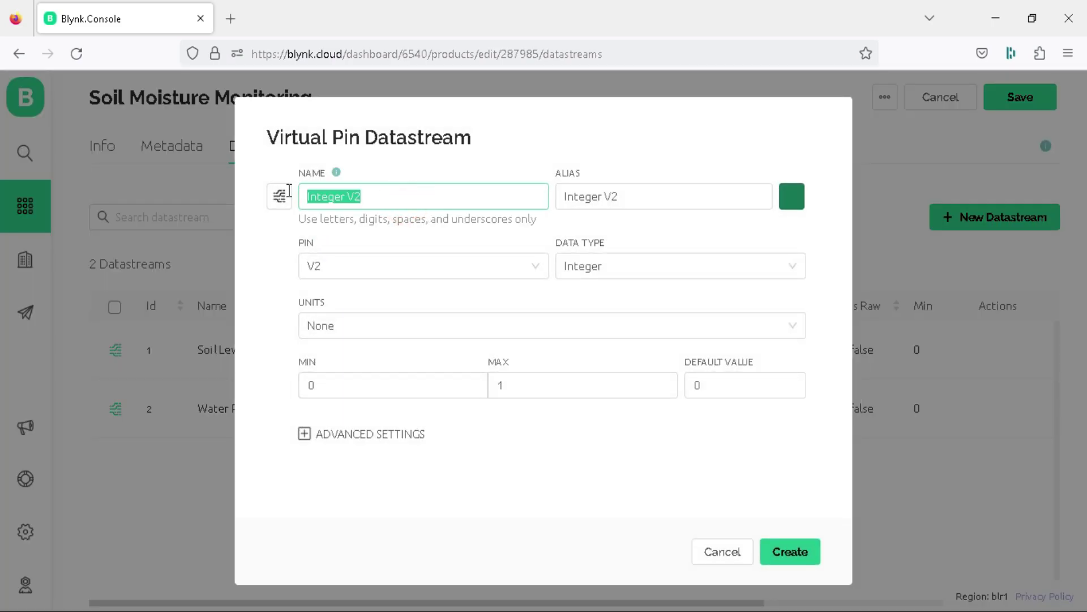
{"action": "type", "text": "LCD"}
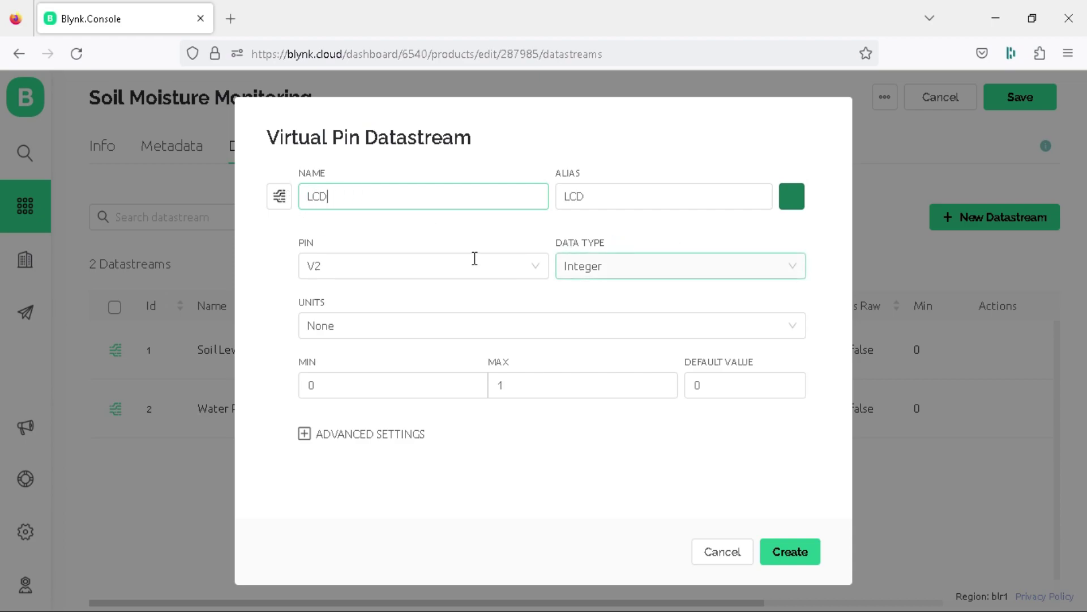
{"action": "left_click", "coordinate": [597, 263]}
{"action": "left_click", "coordinate": [626, 360]}
{"action": "left_click", "coordinate": [779, 547]}
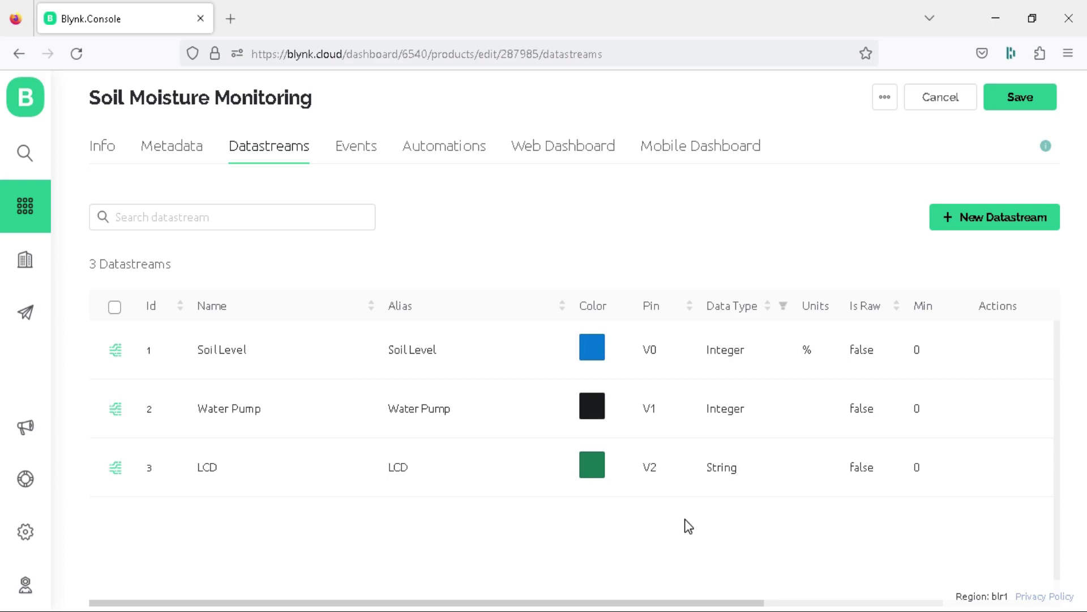
Add a Label widget to the template's web dashboard and place a Gauge widget below it.
{"action": "left_click", "coordinate": [577, 159]}
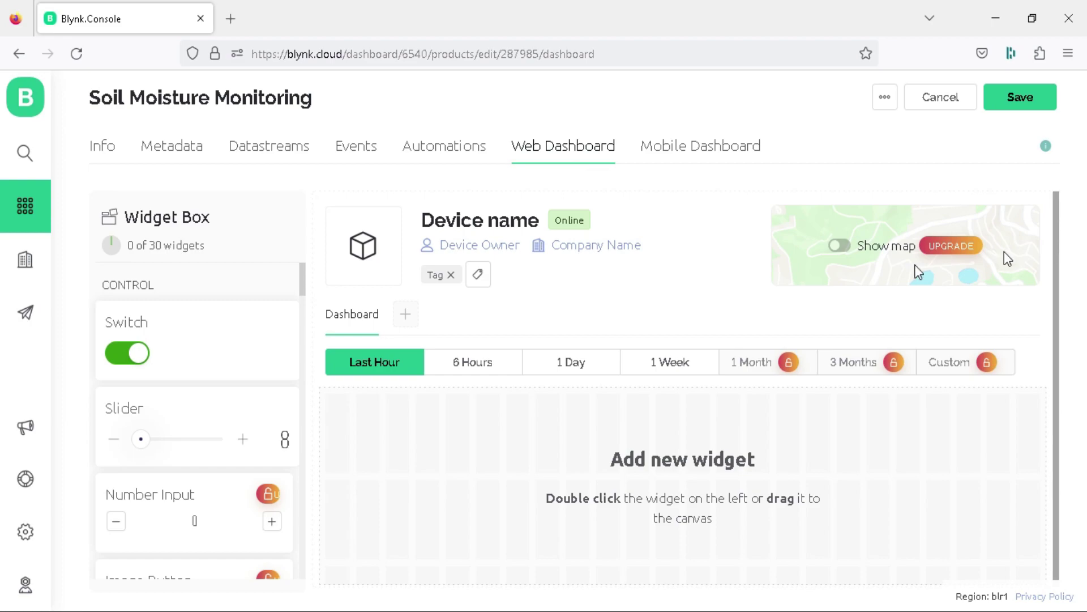
{"action": "left_click", "coordinate": [301, 280]}
{"action": "left_click_drag", "start_coordinate": [302, 282], "coordinate": [306, 365]}
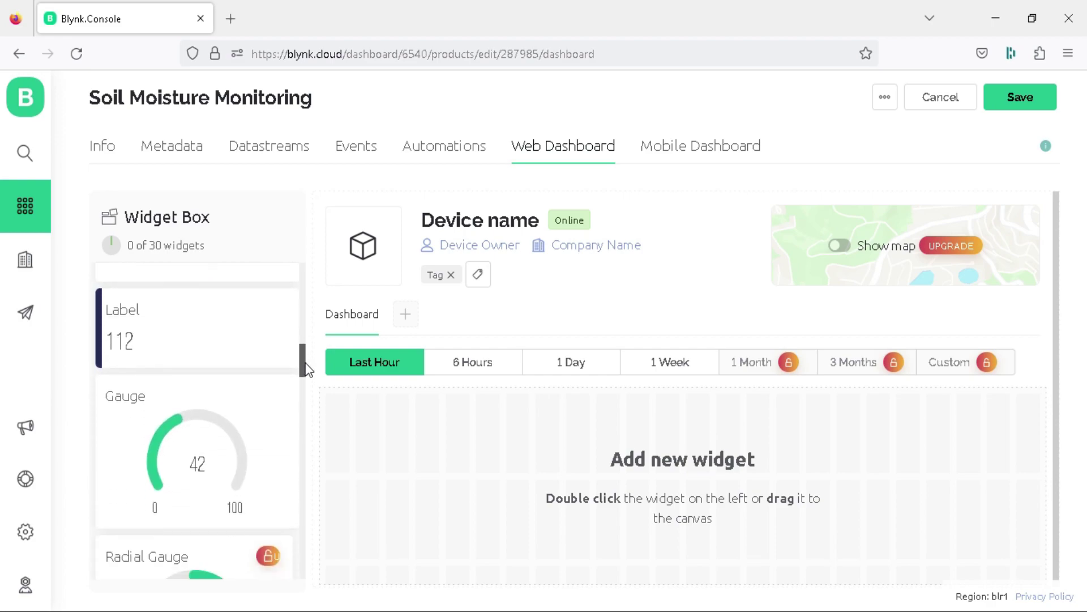
{"action": "left_click_drag", "start_coordinate": [235, 342], "coordinate": [909, 460]}
{"action": "left_click_drag", "start_coordinate": [217, 435], "coordinate": [804, 563]}
Add an LED widget beside the Label on the web dashboard and enlarge it to two rows high.
{"action": "scroll", "coordinate": [243, 305], "scroll_direction": "up", "scroll_amount": 5}
{"action": "left_click_drag", "start_coordinate": [305, 287], "coordinate": [304, 351]}
{"action": "left_click_drag", "start_coordinate": [216, 375], "coordinate": [612, 460]}
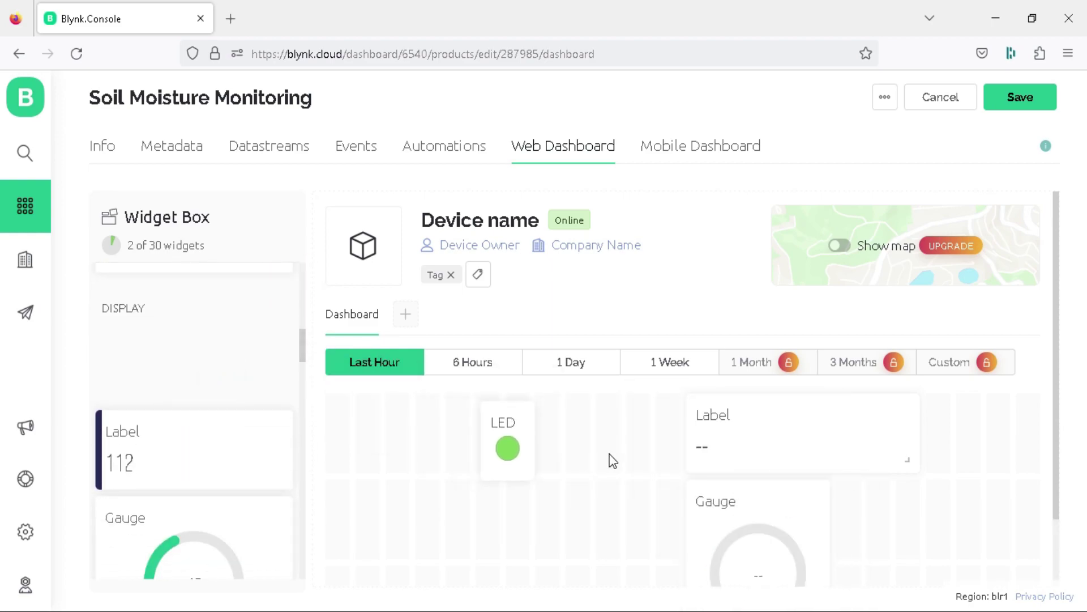
{"action": "left_click_drag", "start_coordinate": [530, 473], "coordinate": [638, 553]}
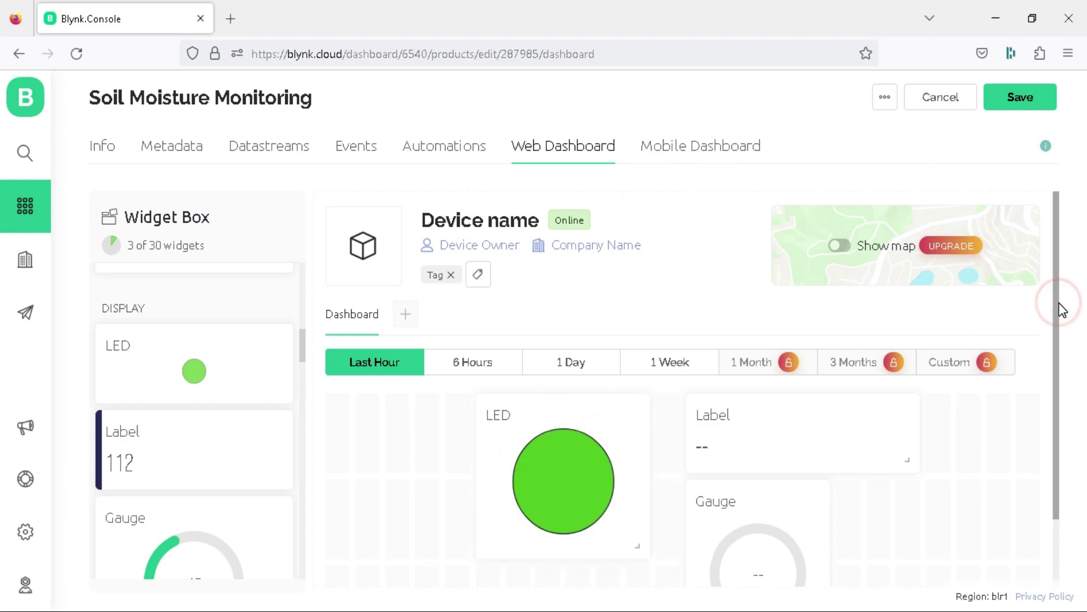
Link the LED widget to the Water Pump (V1) datastream, set its color to red, and save its settings.
{"action": "left_click_drag", "start_coordinate": [1062, 308], "coordinate": [1058, 365]}
{"action": "mouse_move", "coordinate": [595, 366]}
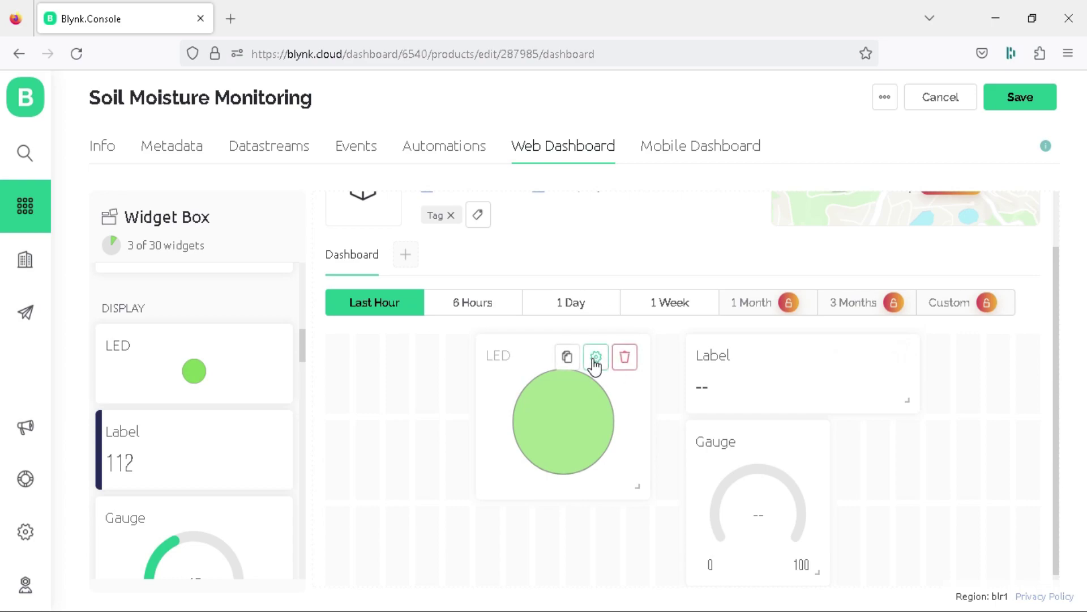
{"action": "left_click", "coordinate": [594, 358]}
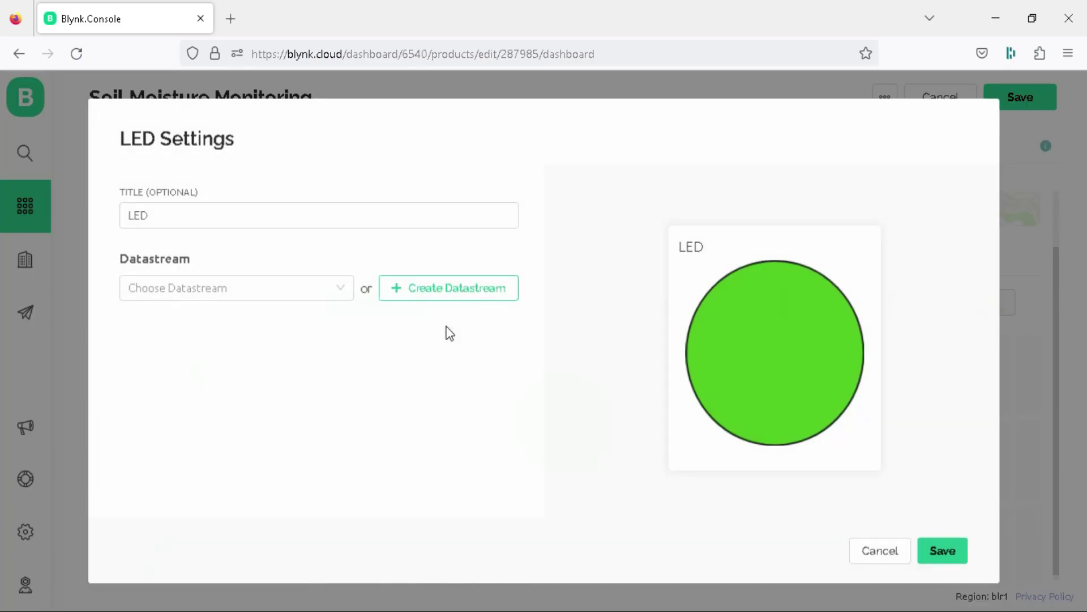
{"action": "left_click", "coordinate": [335, 290]}
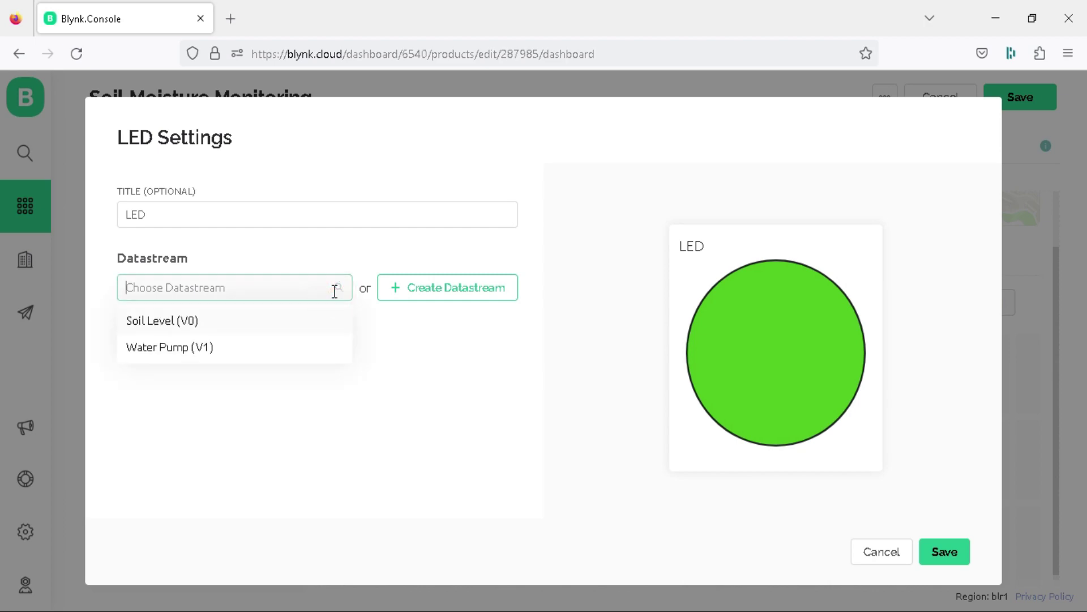
{"action": "left_click", "coordinate": [266, 347]}
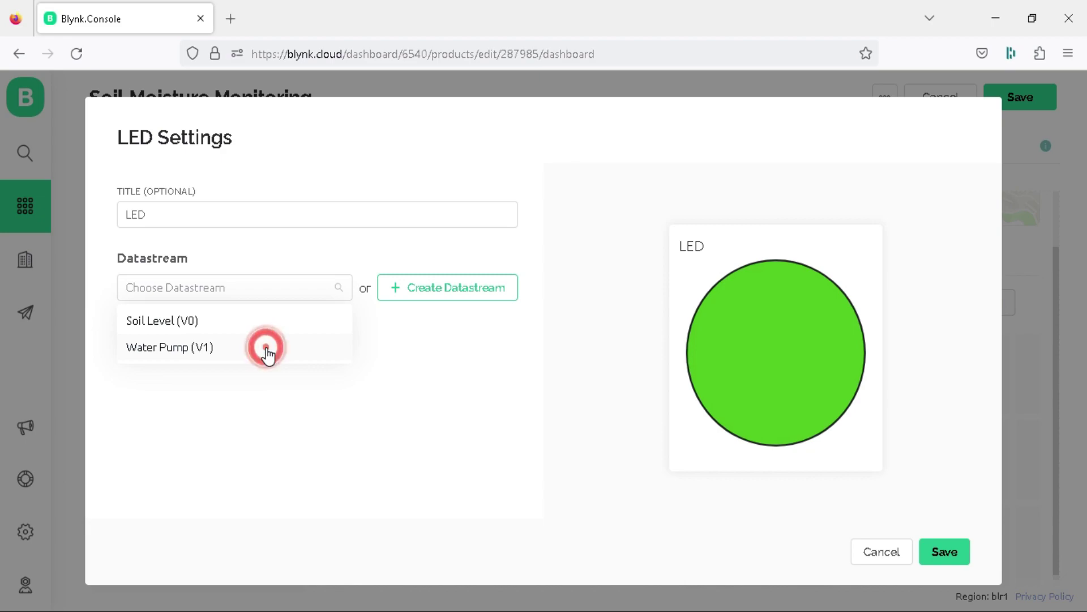
{"action": "left_click", "coordinate": [133, 355]}
{"action": "left_click", "coordinate": [267, 262]}
{"action": "left_click", "coordinate": [239, 262]}
{"action": "left_click", "coordinate": [705, 488]}
{"action": "left_click", "coordinate": [940, 560]}
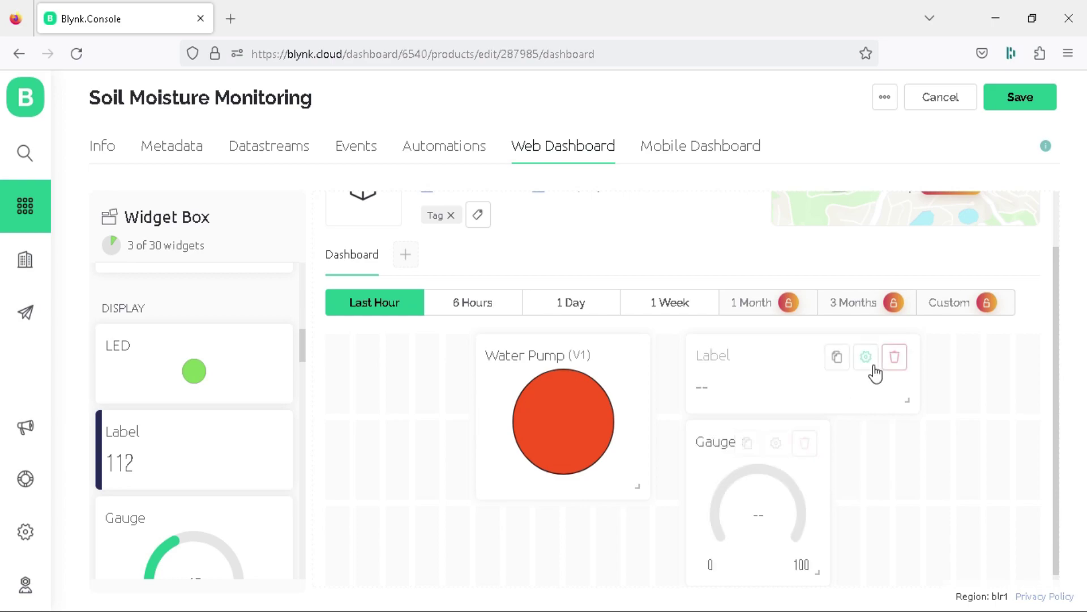
Link the Label widget to the Soil Level (V0) datastream and save its settings.
{"action": "left_click", "coordinate": [866, 358]}
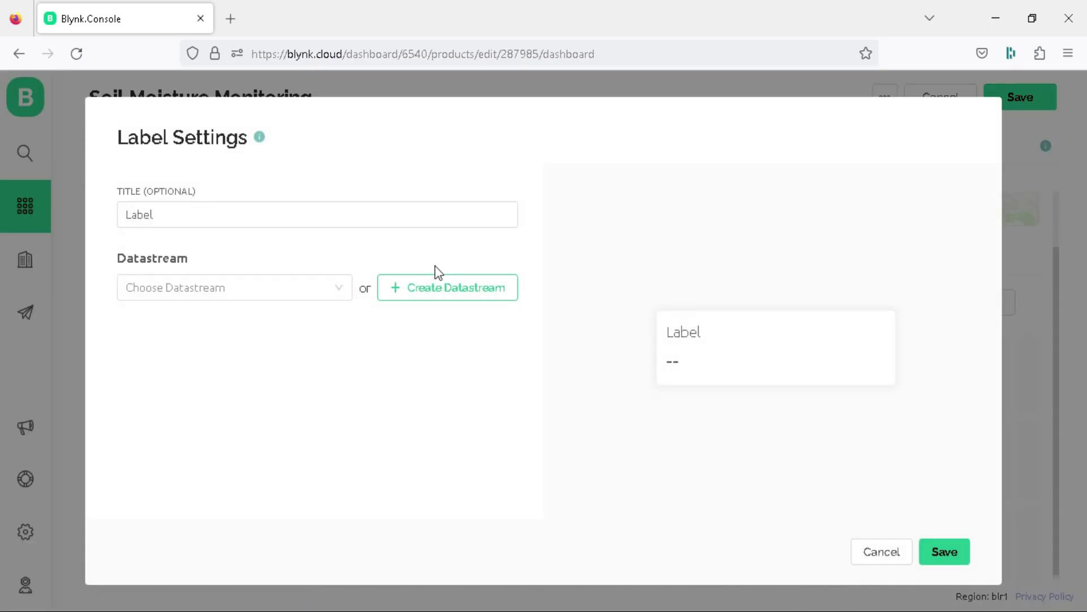
{"action": "left_click", "coordinate": [324, 287]}
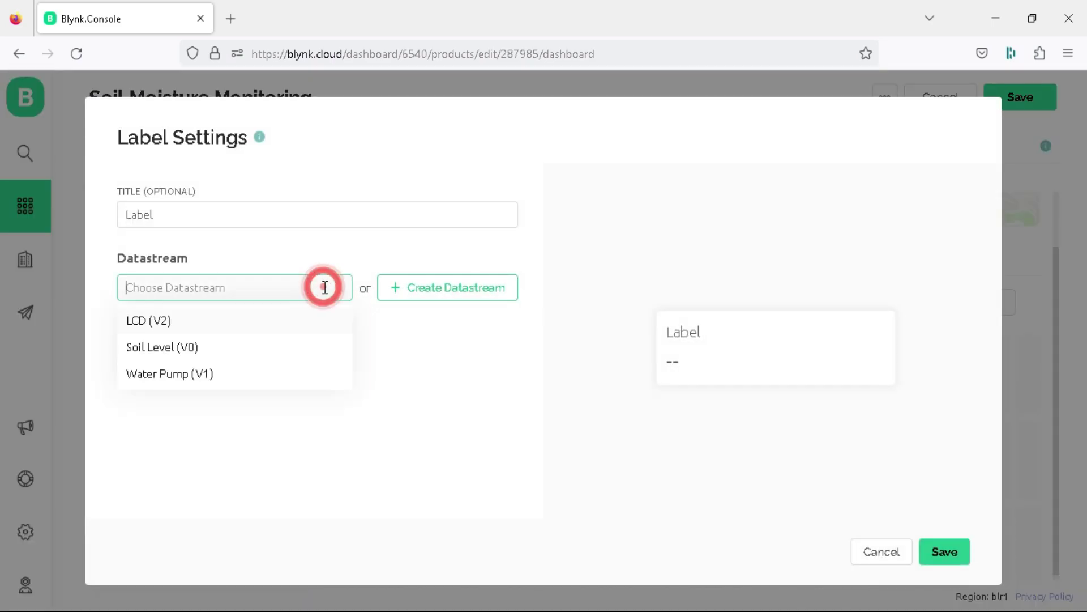
{"action": "left_click", "coordinate": [256, 354]}
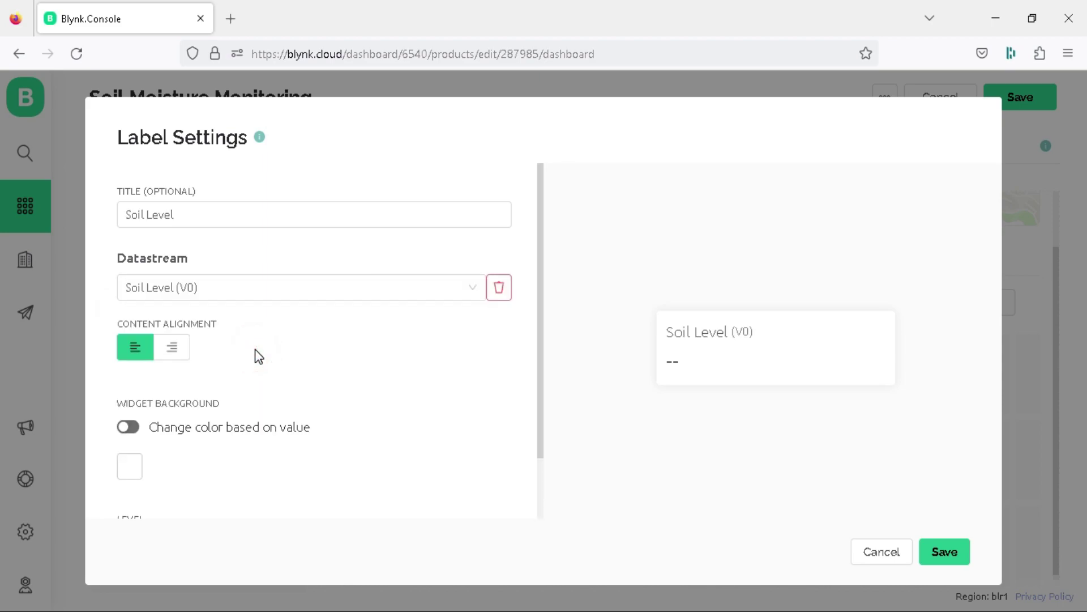
{"action": "left_click", "coordinate": [933, 556]}
Link the Gauge widget to the Soil Level (V0) datastream, then save the widget settings and the template.
{"action": "mouse_move", "coordinate": [794, 519]}
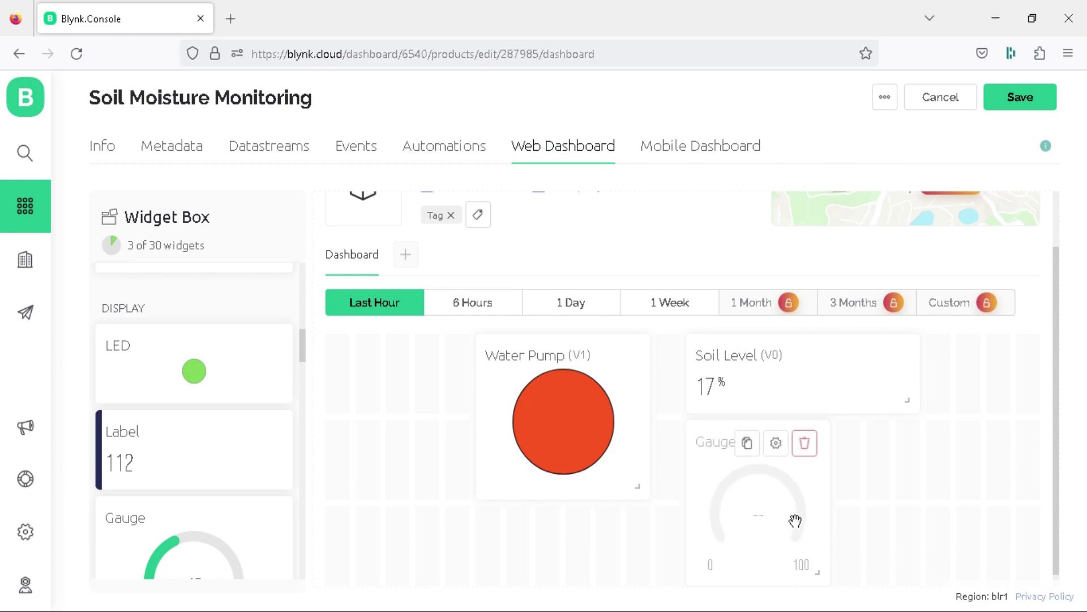
{"action": "left_click", "coordinate": [779, 451]}
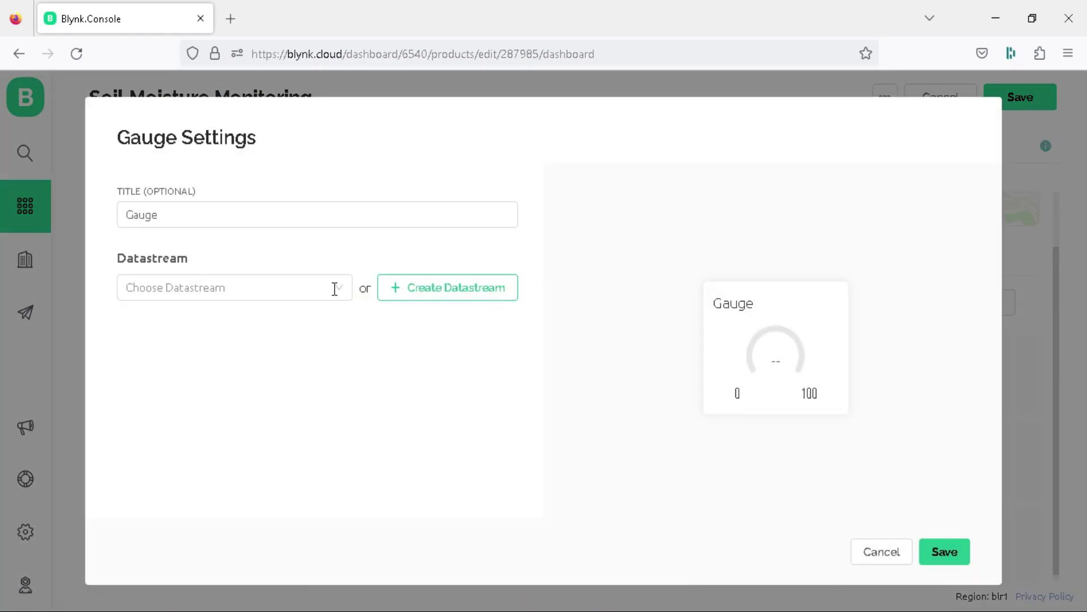
{"action": "left_click", "coordinate": [333, 287]}
{"action": "left_click", "coordinate": [216, 324]}
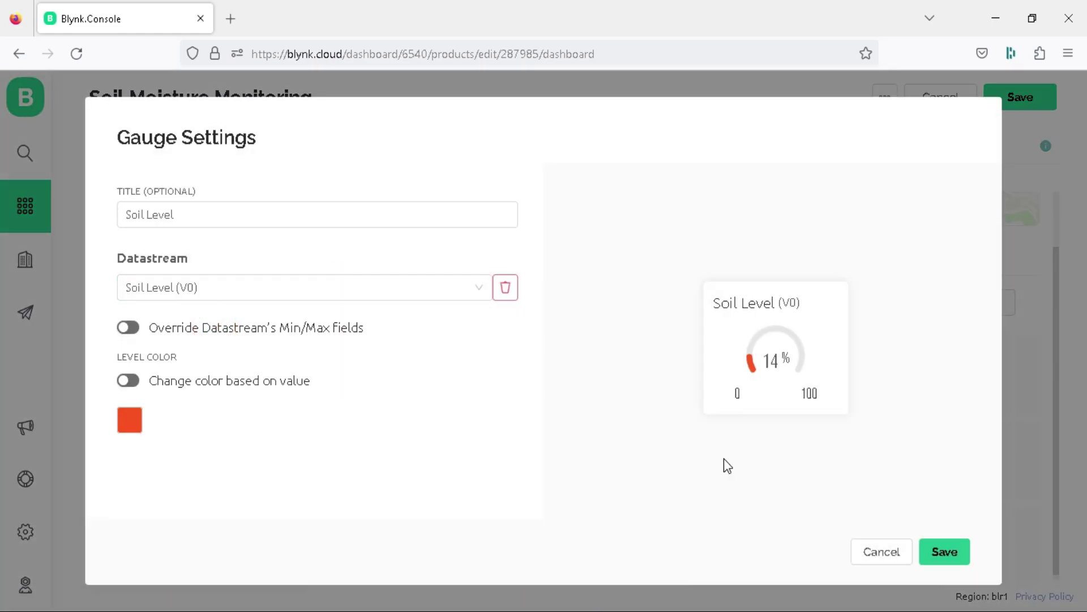
{"action": "left_click", "coordinate": [940, 553]}
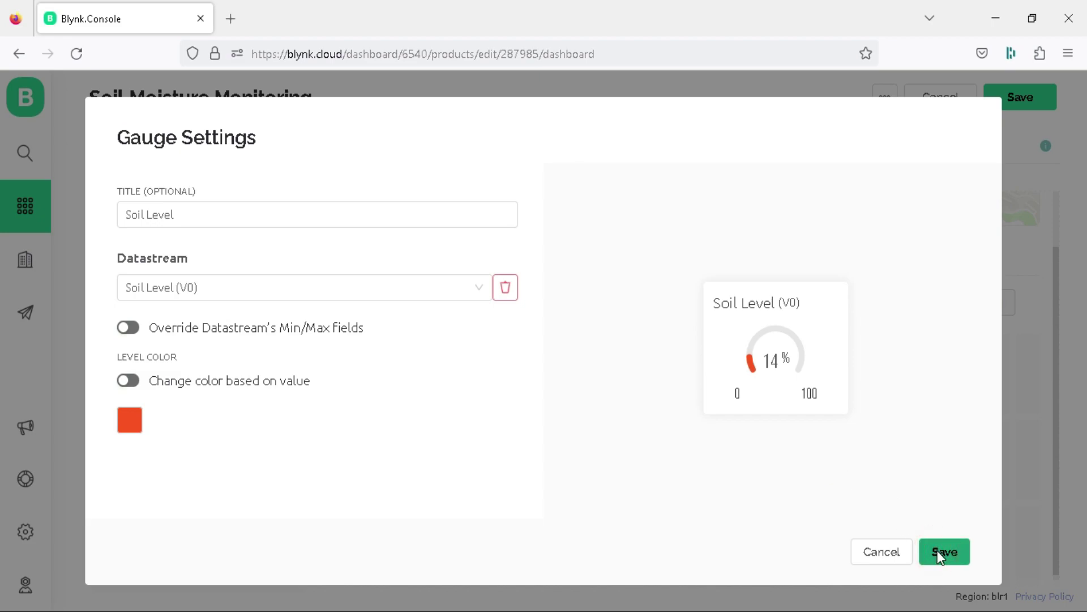
{"action": "left_click_drag", "start_coordinate": [1059, 383], "coordinate": [1063, 342]}
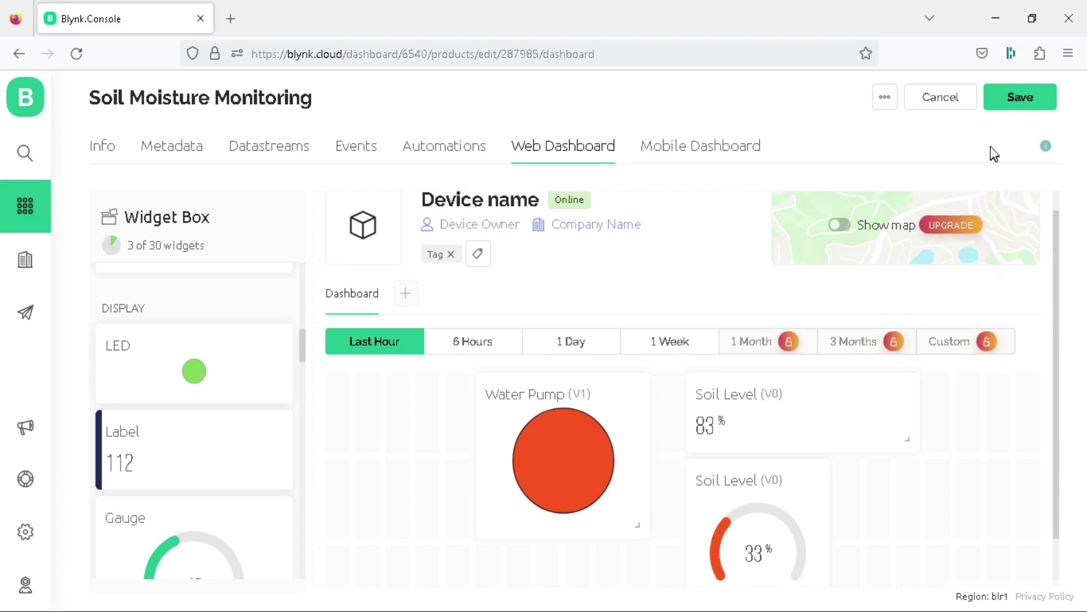
{"action": "left_click", "coordinate": [1018, 98]}
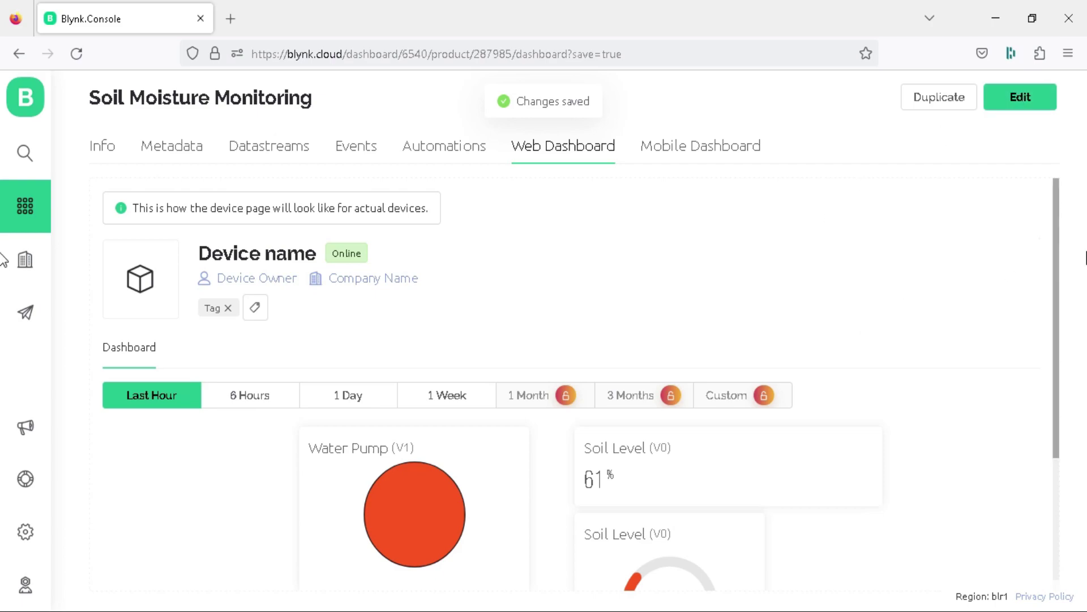
Create a new device from the Soil Moisture Monitoring template, keeping Soil Moisture Monitoring as the device name.
{"action": "left_click", "coordinate": [25, 171]}
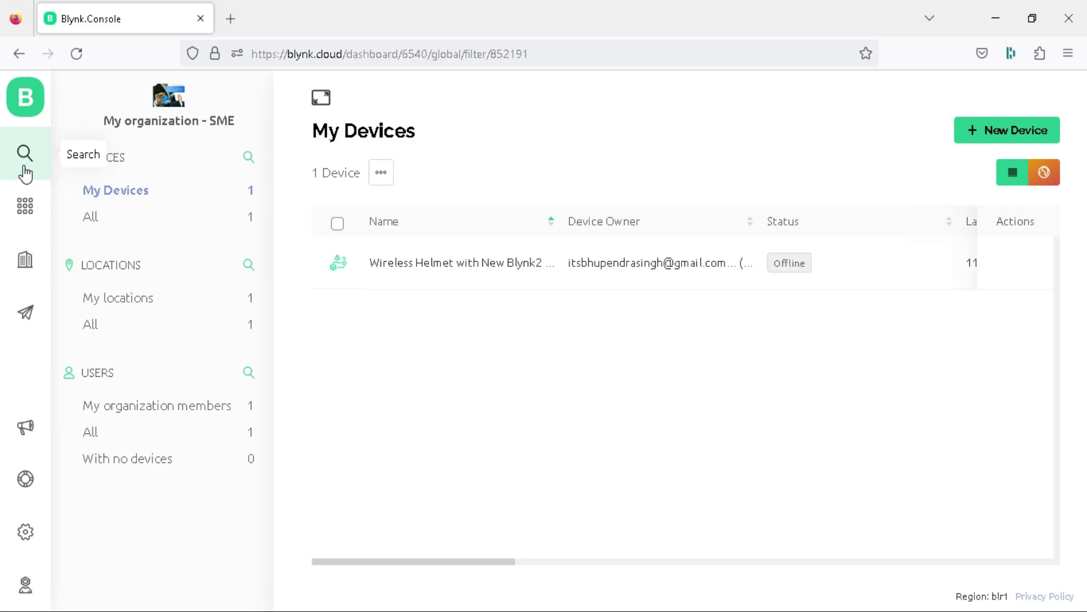
{"action": "left_click", "coordinate": [999, 130]}
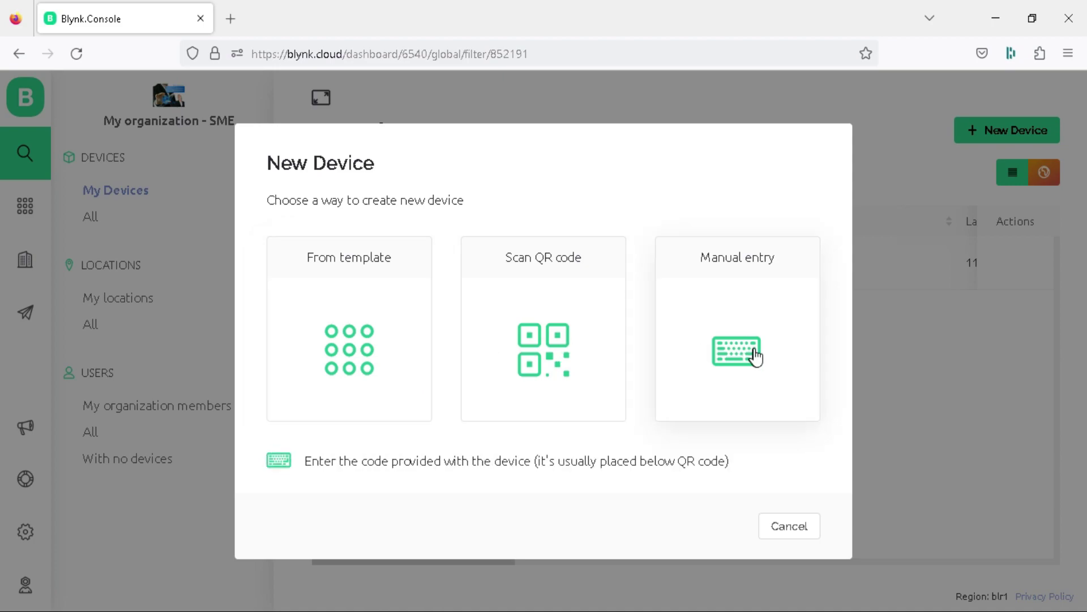
{"action": "left_click", "coordinate": [391, 375]}
{"action": "left_click", "coordinate": [634, 324]}
{"action": "left_click", "coordinate": [639, 323]}
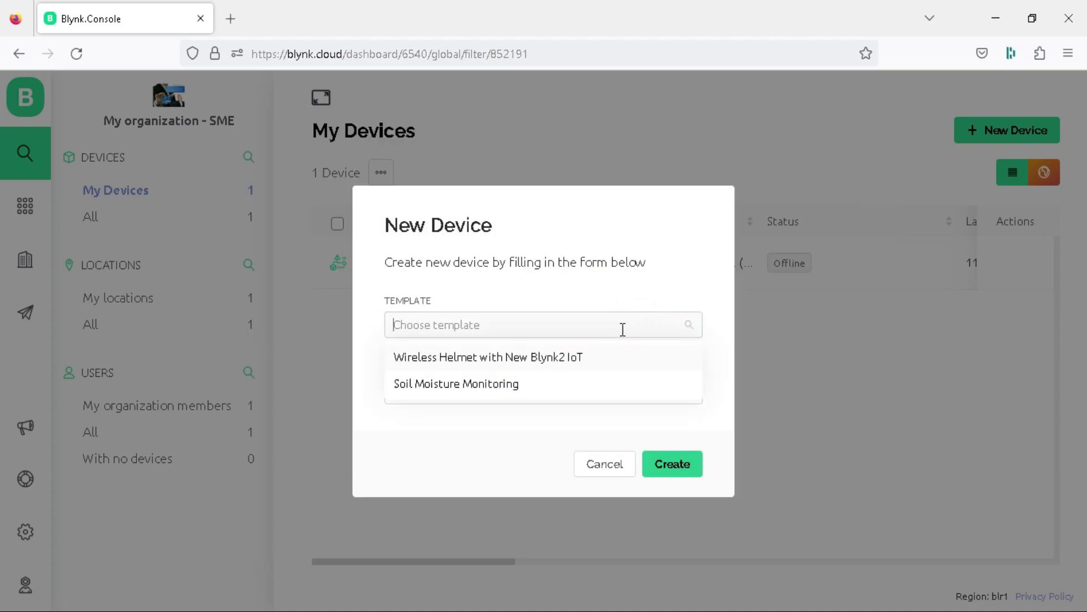
{"action": "left_click", "coordinate": [551, 390]}
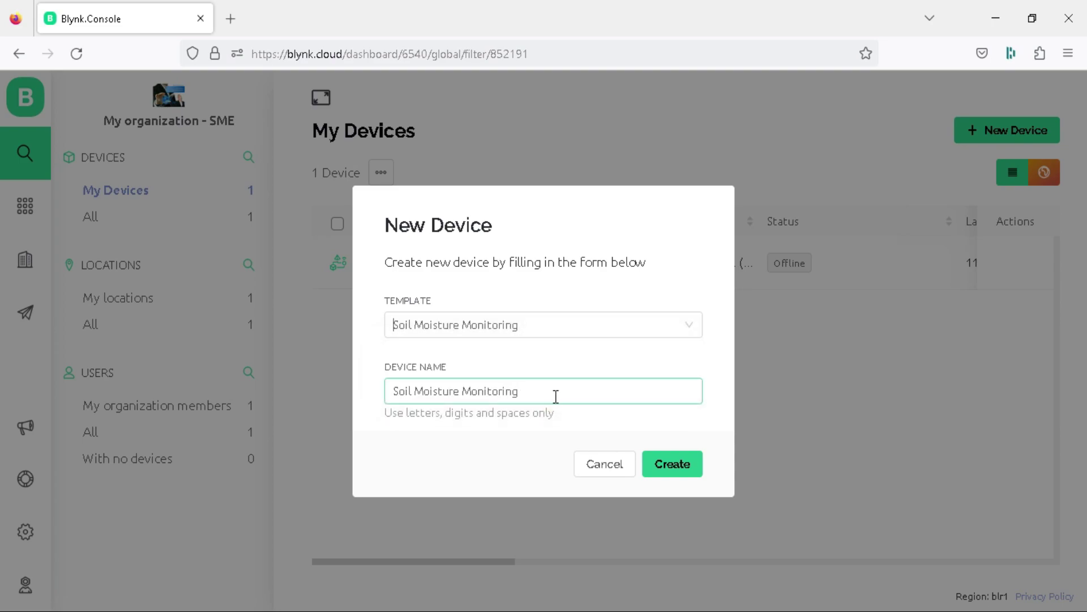
{"action": "left_click", "coordinate": [673, 420]}
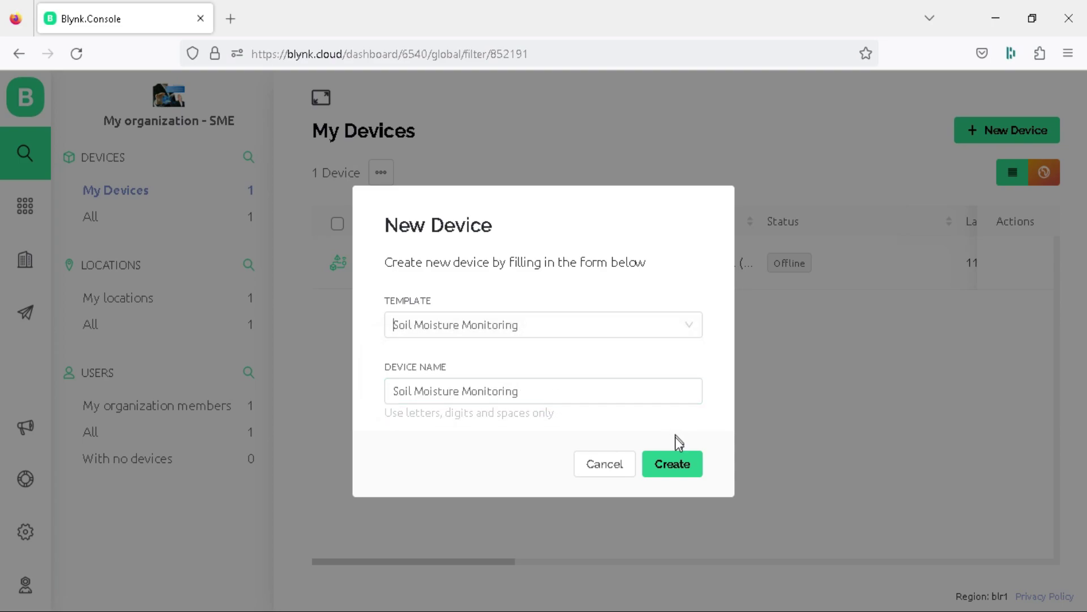
{"action": "left_click", "coordinate": [673, 469]}
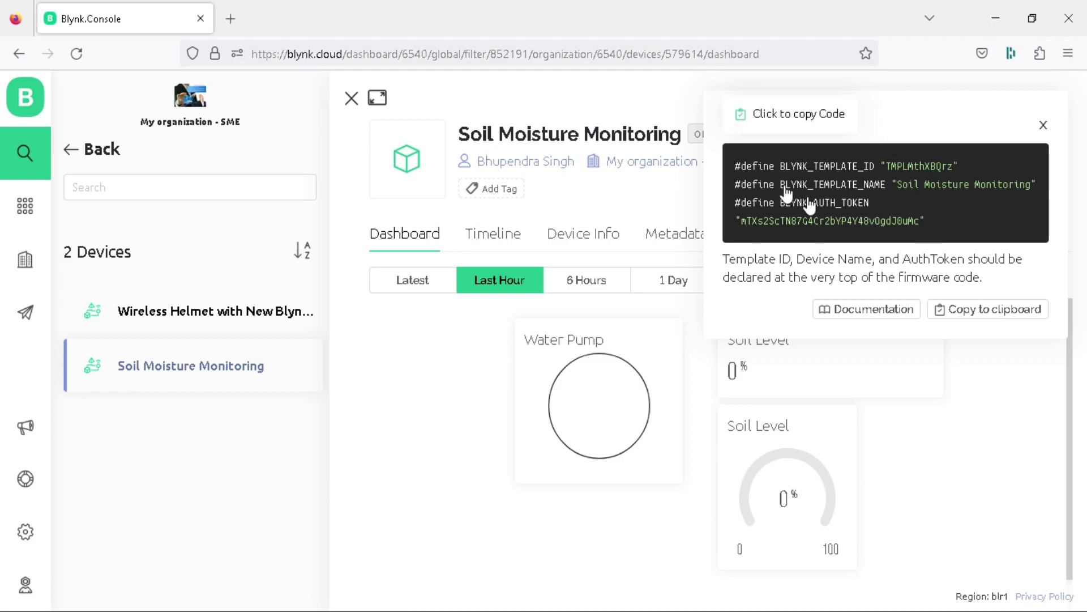
Dismiss the firmware code notice and open the new device's information page.
{"action": "left_click", "coordinate": [1047, 124]}
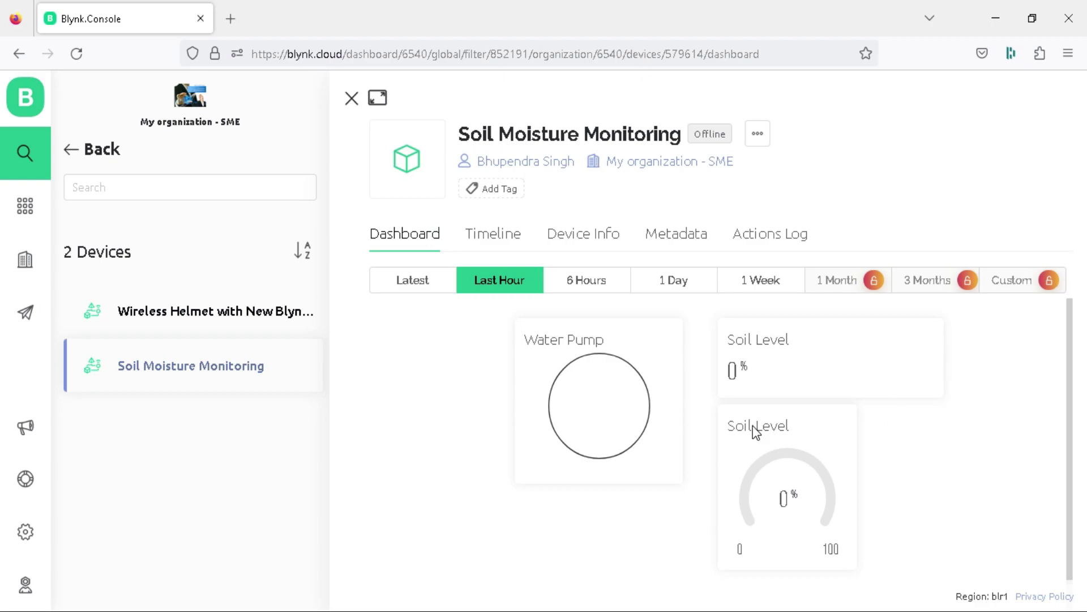
{"action": "left_click", "coordinate": [584, 241]}
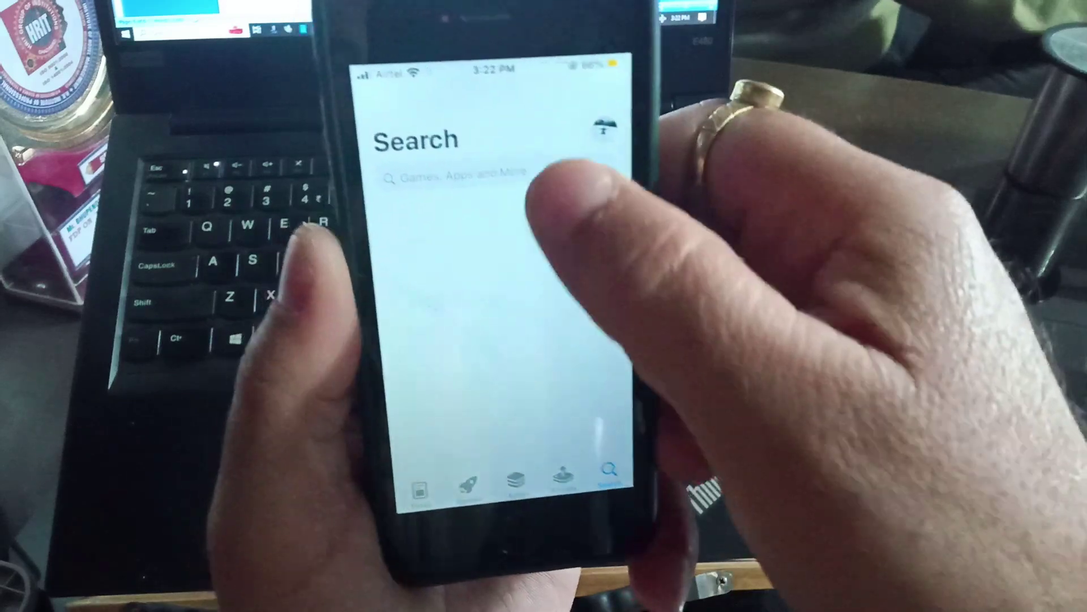
Switch to the phone's App Store, search for blynk iot, and open the Blynk IoT app.
{"action": "left_click", "coordinate": [448, 172]}
{"action": "type", "text": "blynk"}
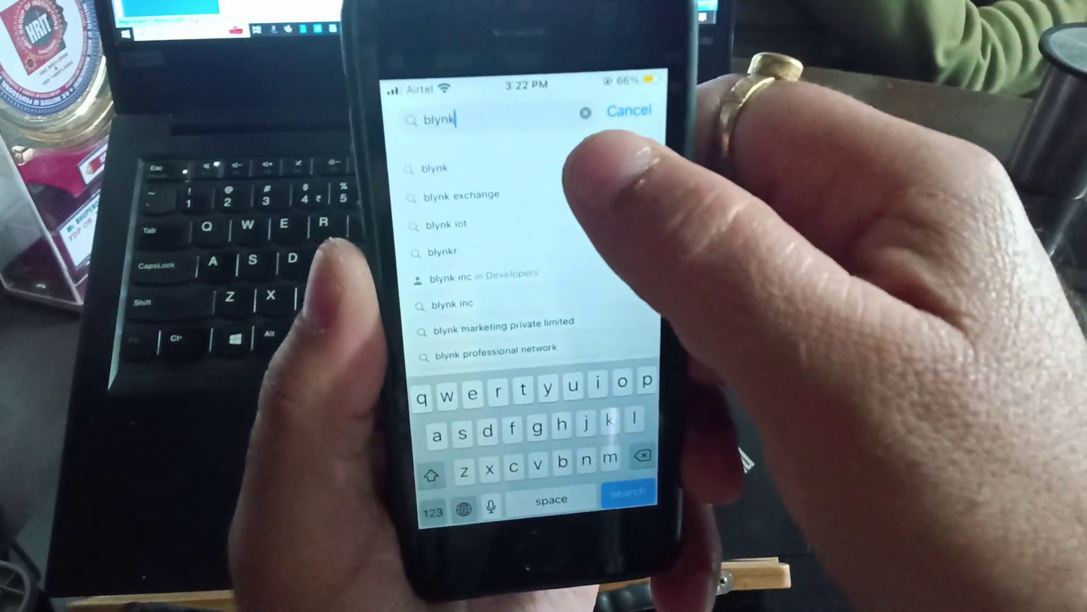
{"action": "left_click", "coordinate": [448, 225]}
{"action": "scroll", "coordinate": [521, 340], "scroll_direction": "down", "scroll_amount": 2}
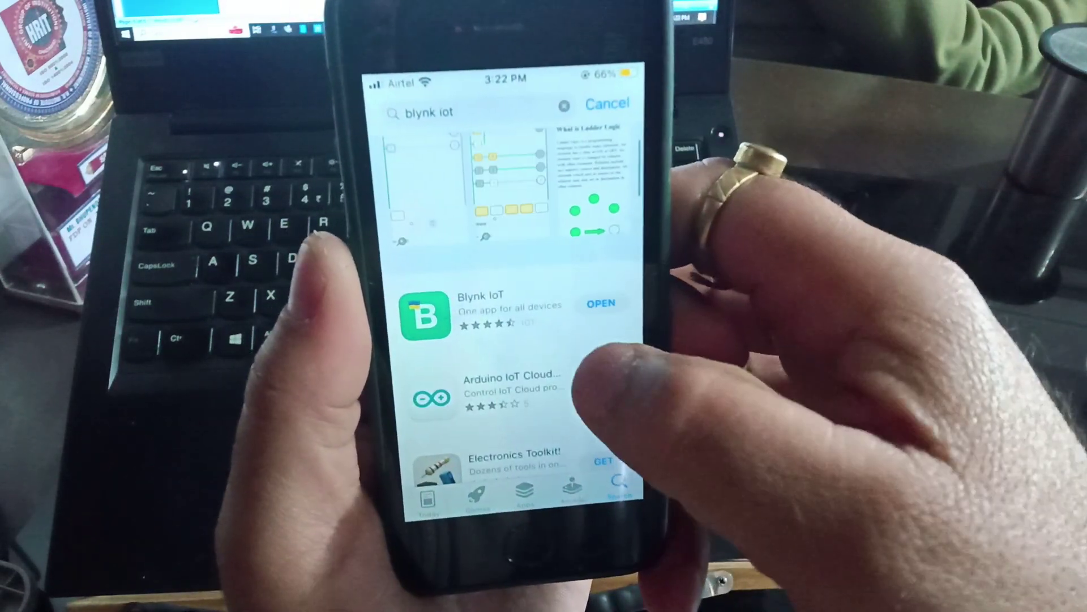
{"action": "left_click", "coordinate": [602, 304]}
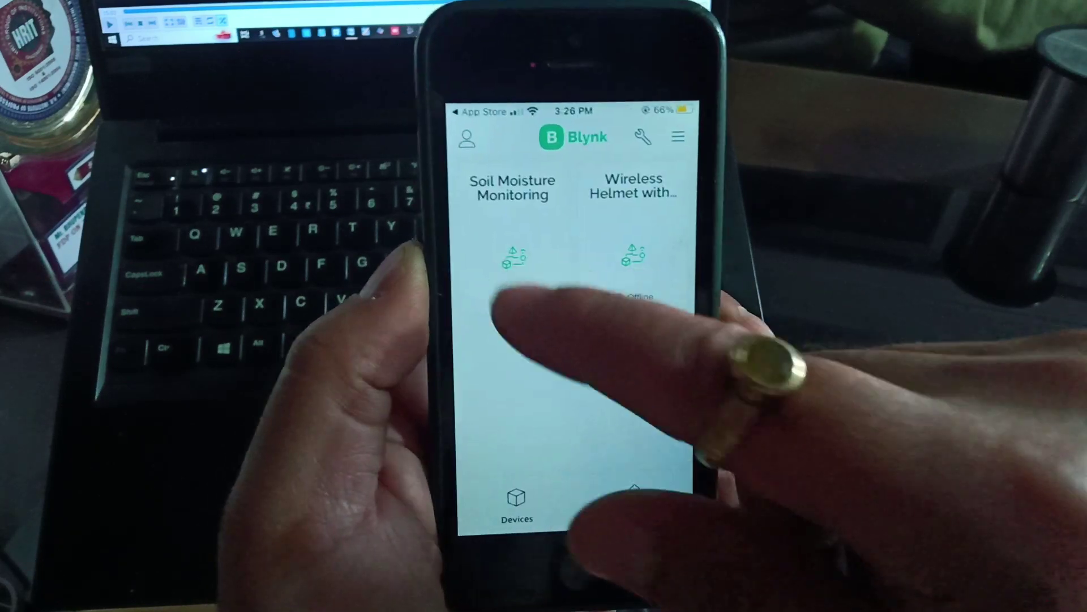
Open the Soil Moisture Monitoring device's mobile dashboard for editing and add value display, LED, gauge and LCD widgets.
{"action": "left_click", "coordinate": [501, 266]}
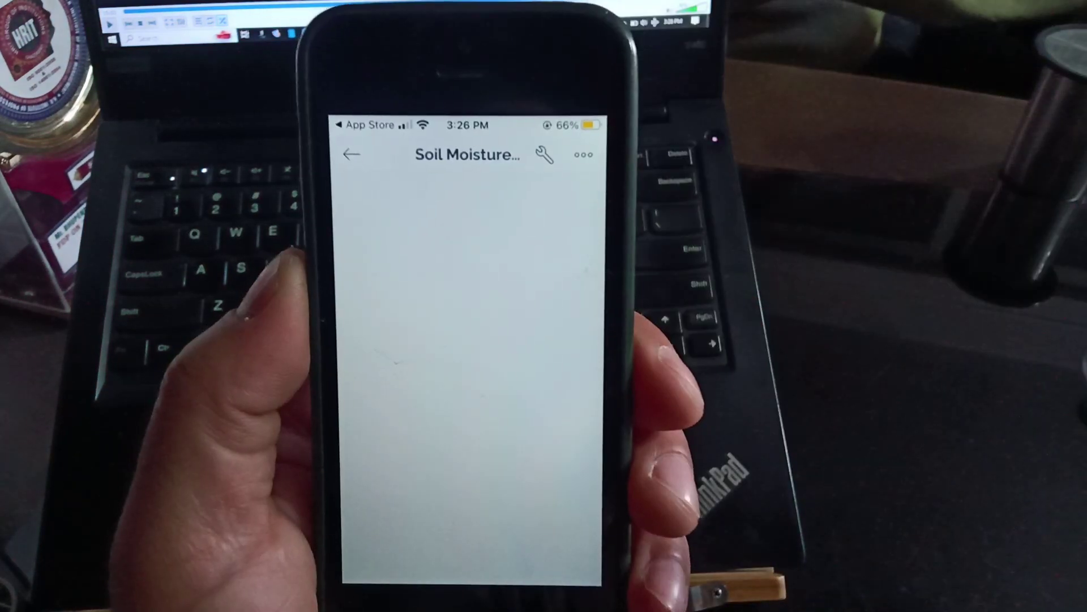
{"action": "left_click", "coordinate": [548, 157]}
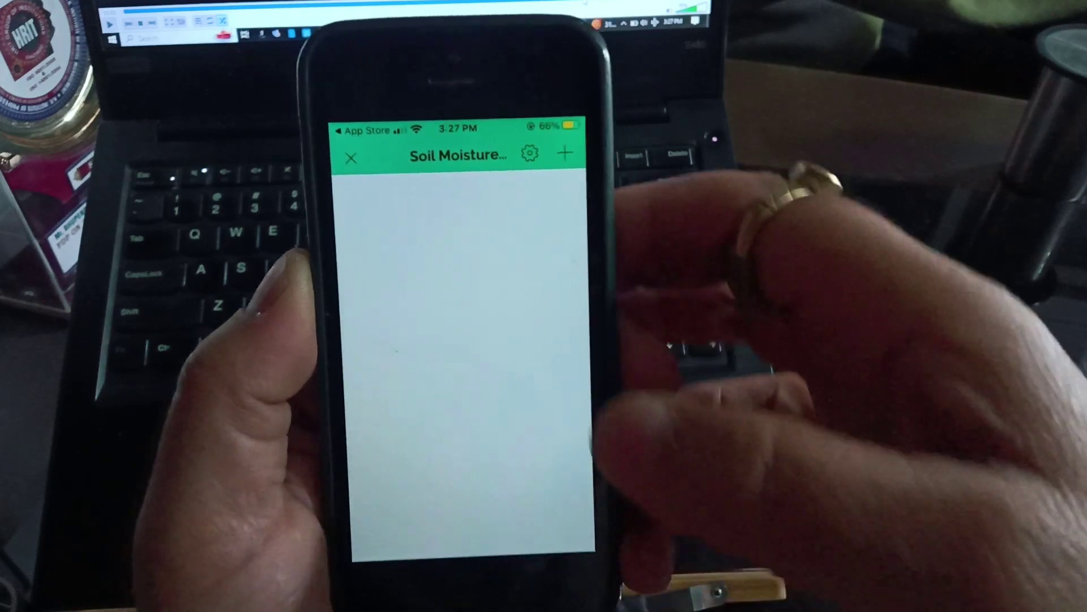
{"action": "left_click", "coordinate": [589, 165]}
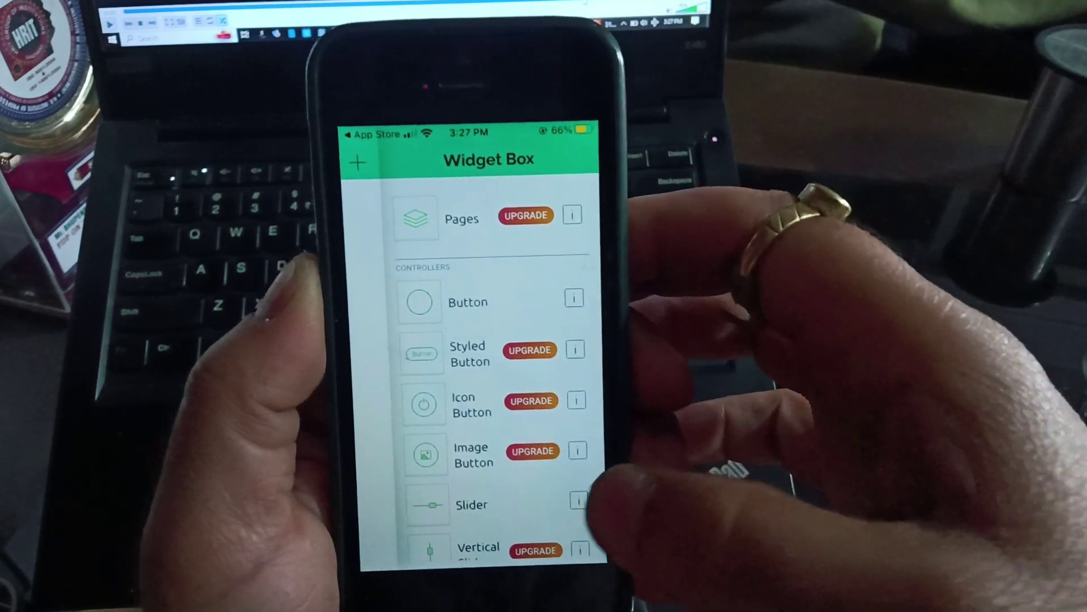
{"action": "scroll", "coordinate": [509, 368], "scroll_direction": "down", "scroll_amount": 5}
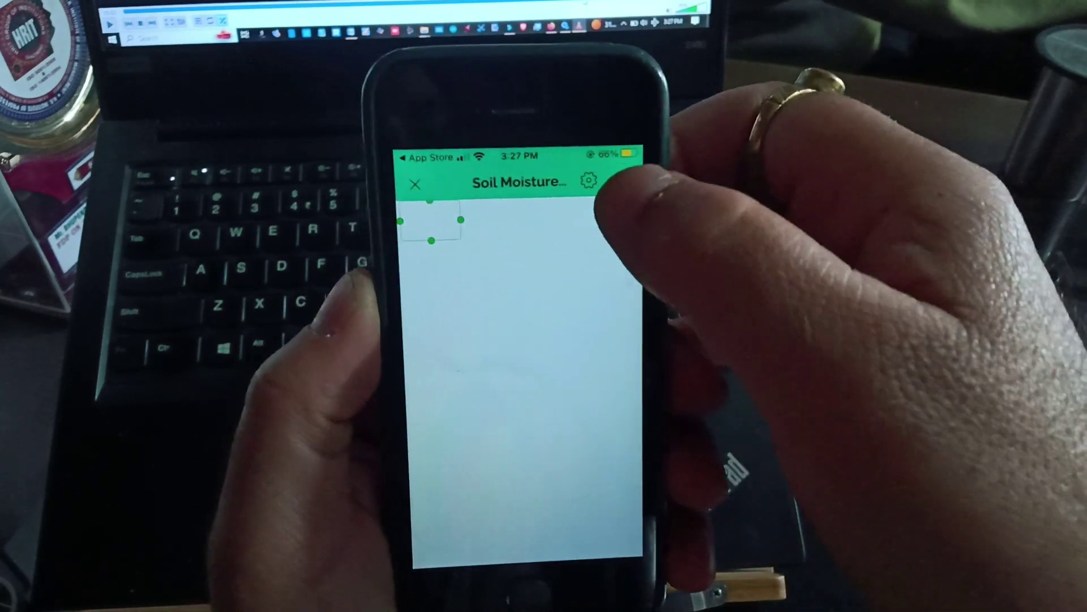
{"action": "left_click", "coordinate": [598, 173]}
{"action": "left_click", "coordinate": [566, 385]}
{"action": "left_click", "coordinate": [599, 173]}
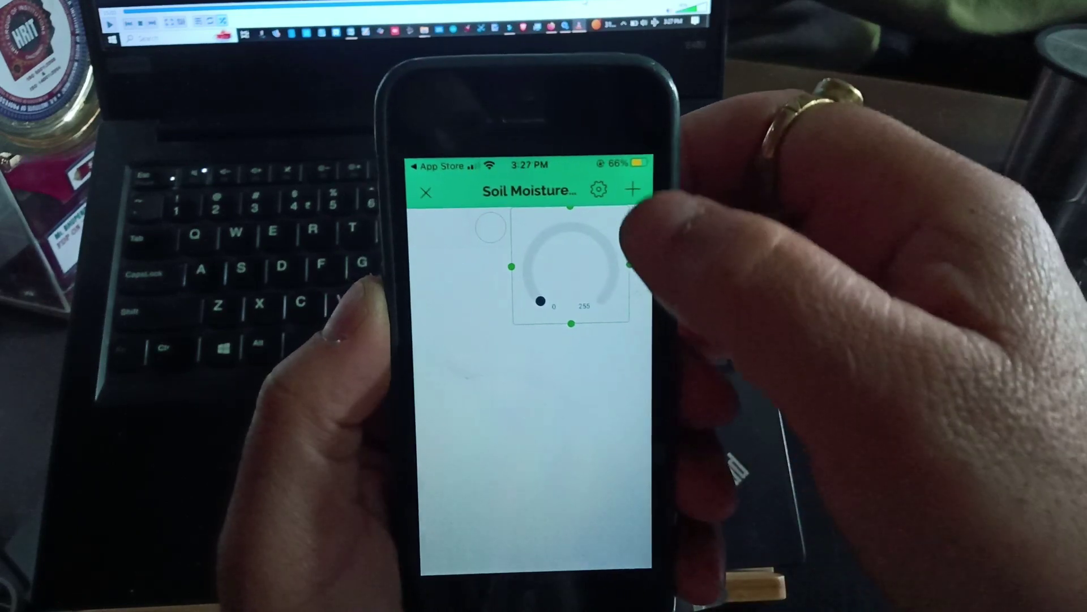
{"action": "left_click", "coordinate": [609, 180]}
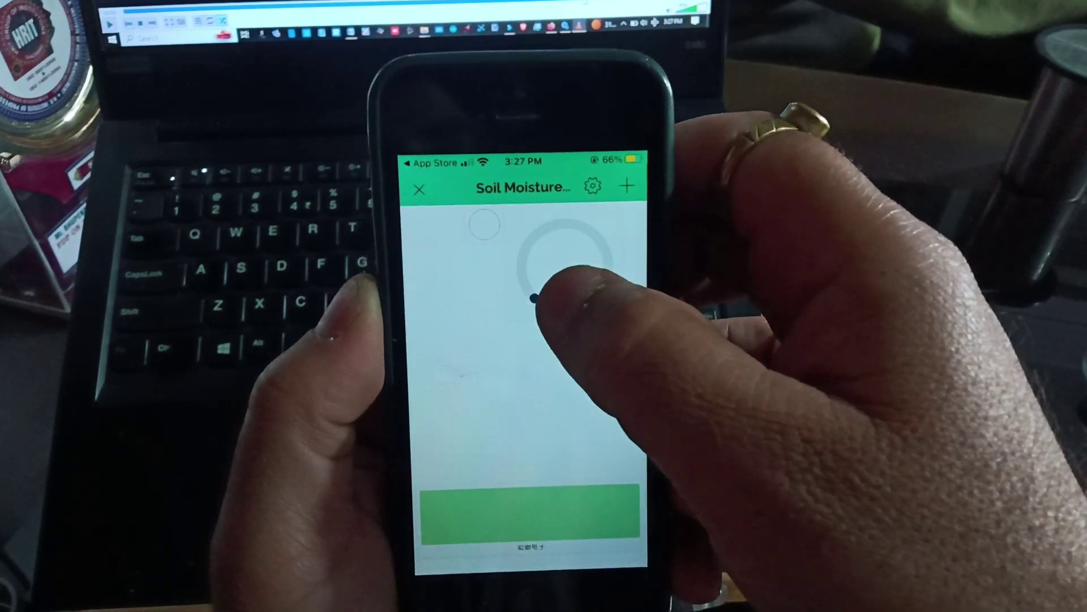
Arrange the mobile widgets with an enlarged LED between the gauge and the LCD, and the value display beside the gauge.
{"action": "left_click_drag", "start_coordinate": [544, 317], "coordinate": [522, 267]}
{"action": "left_click", "coordinate": [530, 436]}
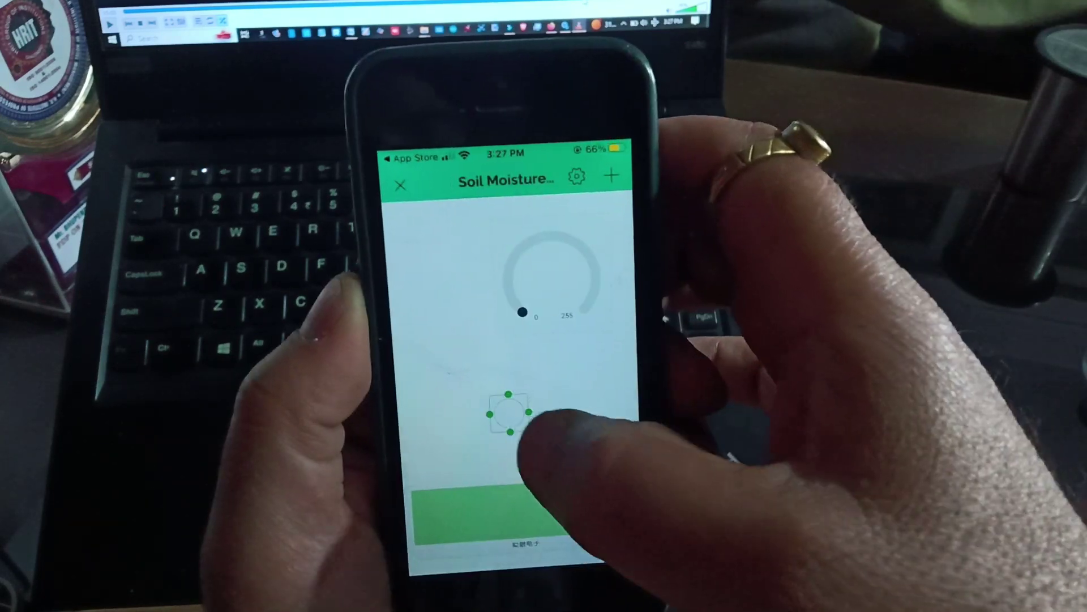
{"action": "left_click_drag", "start_coordinate": [530, 436], "coordinate": [509, 315]}
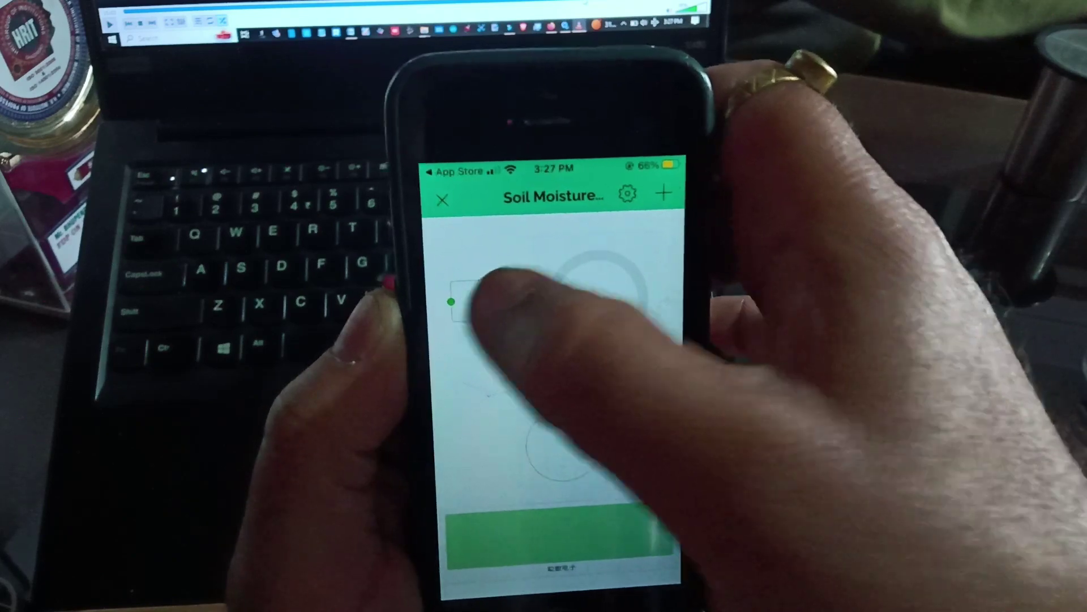
Center the value display widget's title, link it to the Soil Level (v0) datastream, and close its settings.
{"action": "left_click", "coordinate": [497, 308]}
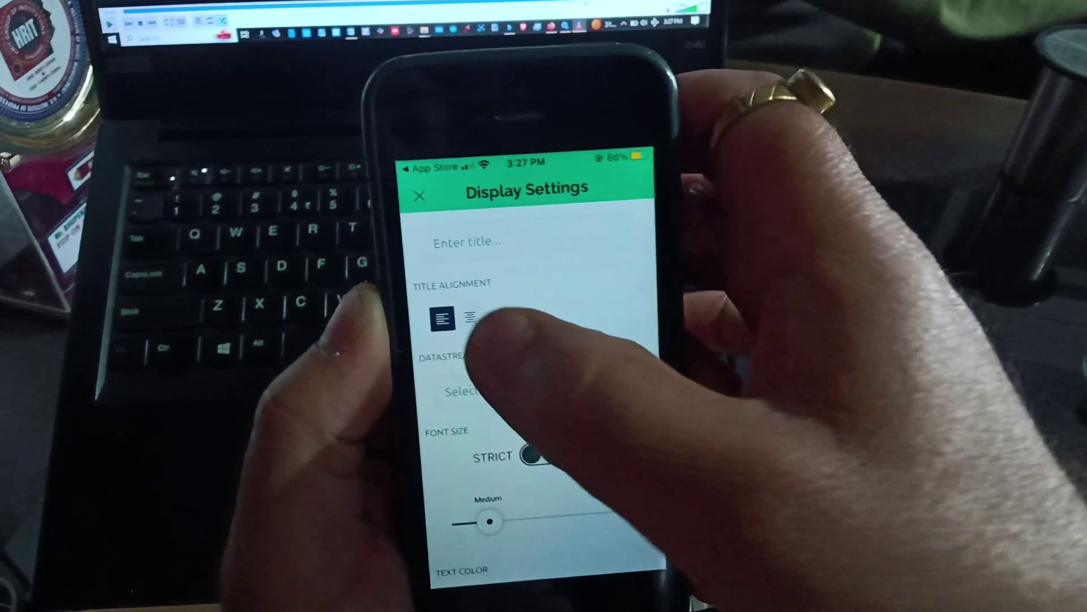
{"action": "left_click", "coordinate": [463, 313]}
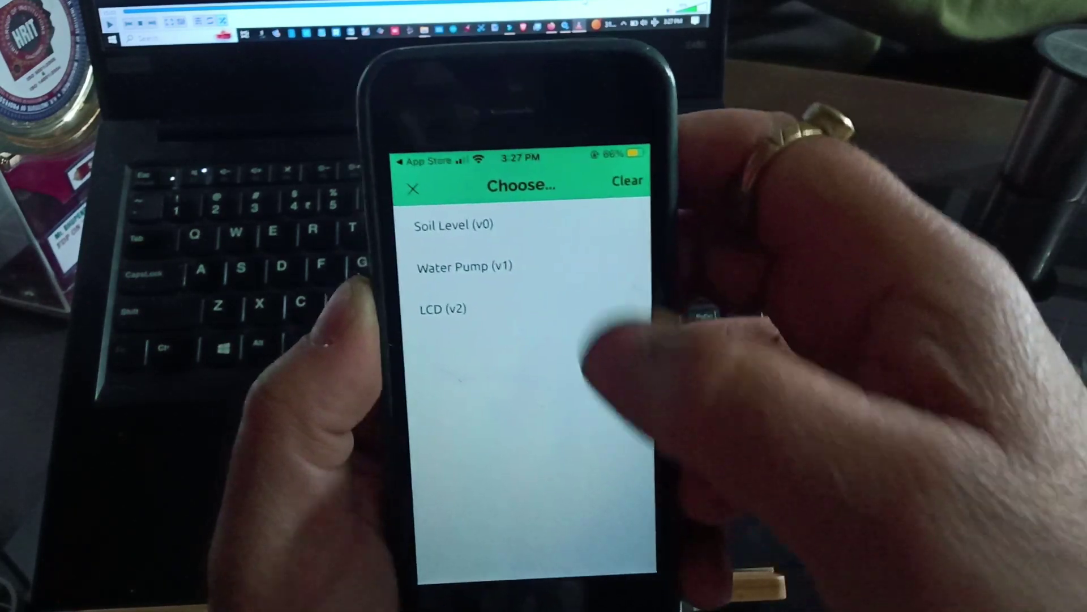
{"action": "left_click", "coordinate": [567, 226]}
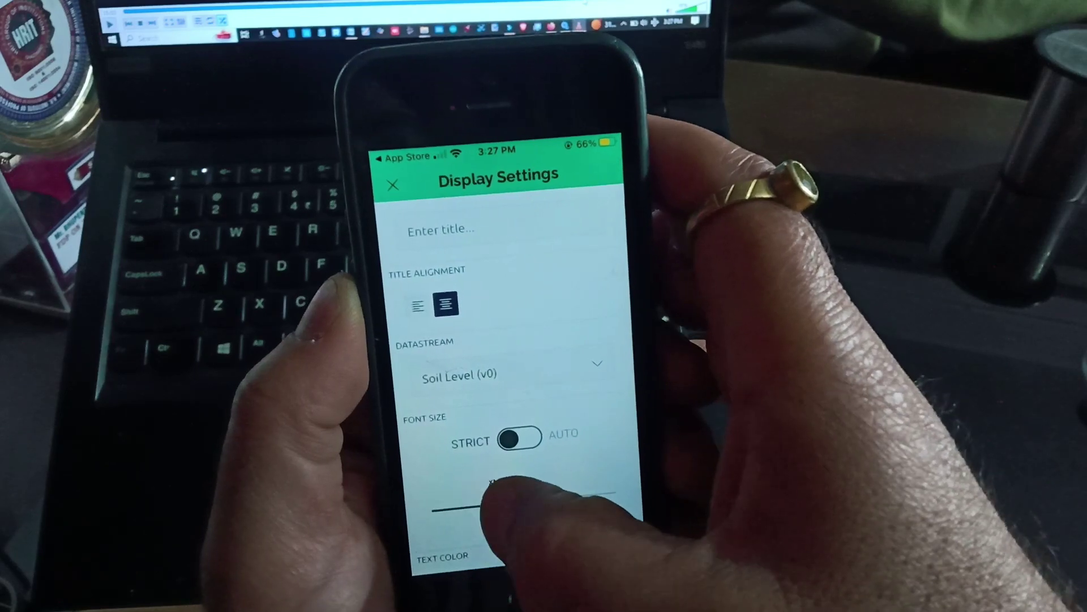
{"action": "scroll", "coordinate": [504, 368], "scroll_direction": "down", "scroll_amount": 5}
{"action": "scroll", "coordinate": [504, 368], "scroll_direction": "up", "scroll_amount": 5}
{"action": "left_click", "coordinate": [401, 185]}
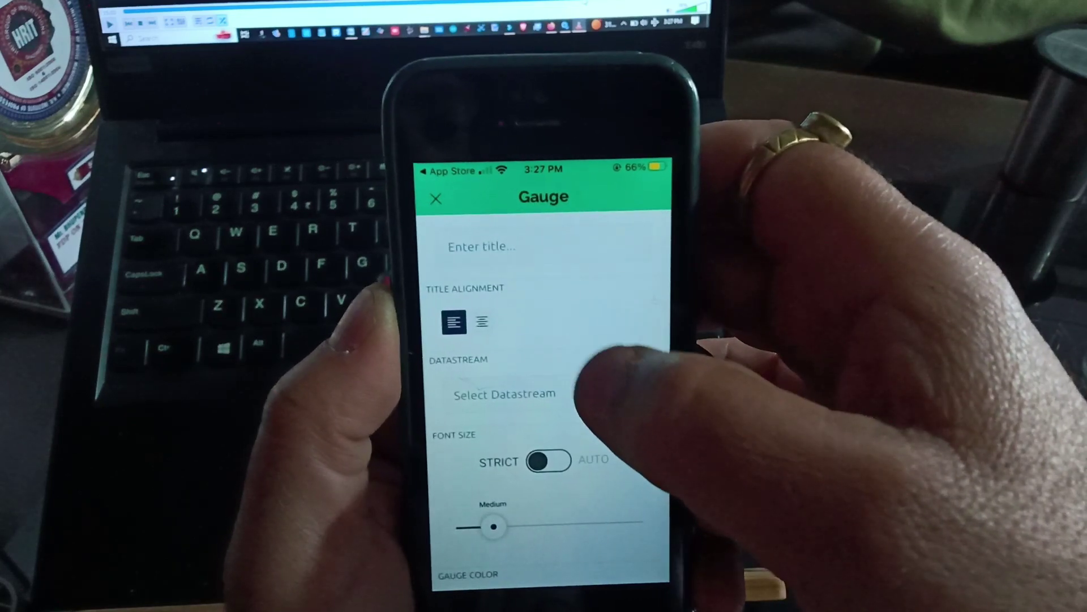
Set the mobile gauge widget's title alignment to centered.
{"action": "left_click", "coordinate": [481, 322]}
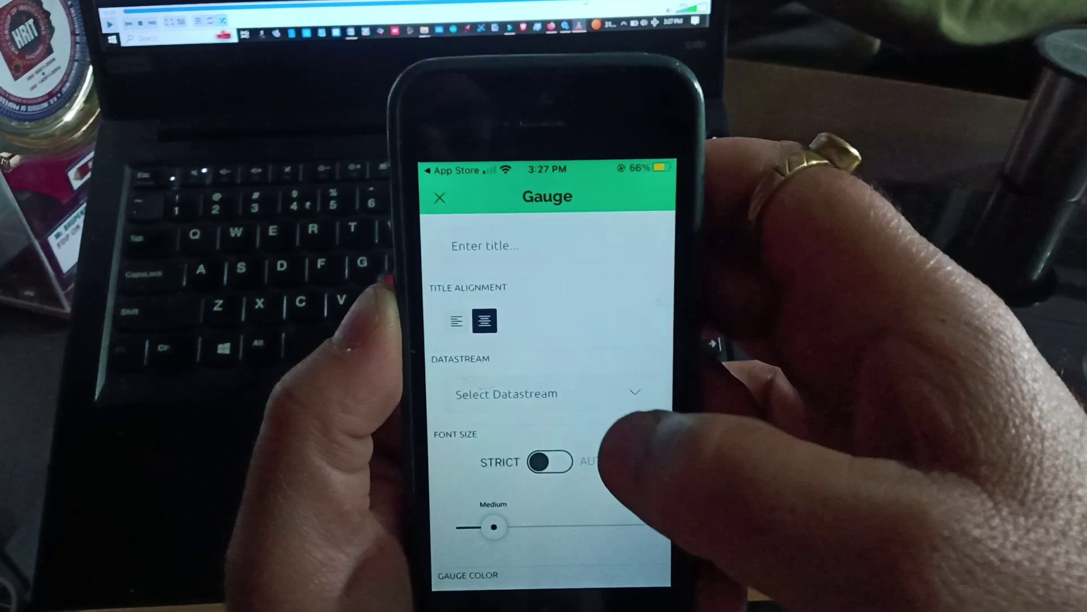